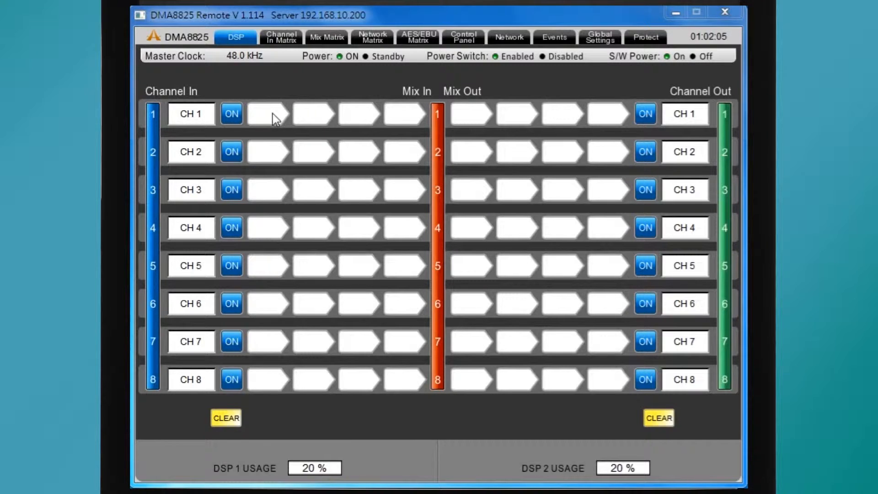
# - Examine the Delay, DYN, EQ, Crossover and VCA processor options offered for empty input and output channel slots
pyautogui.rightClick(270, 110)
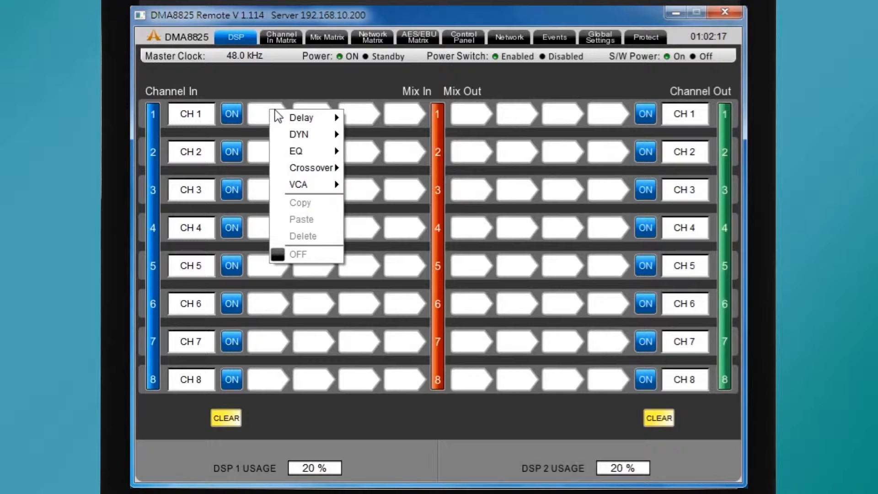
pyautogui.moveTo(282, 114)
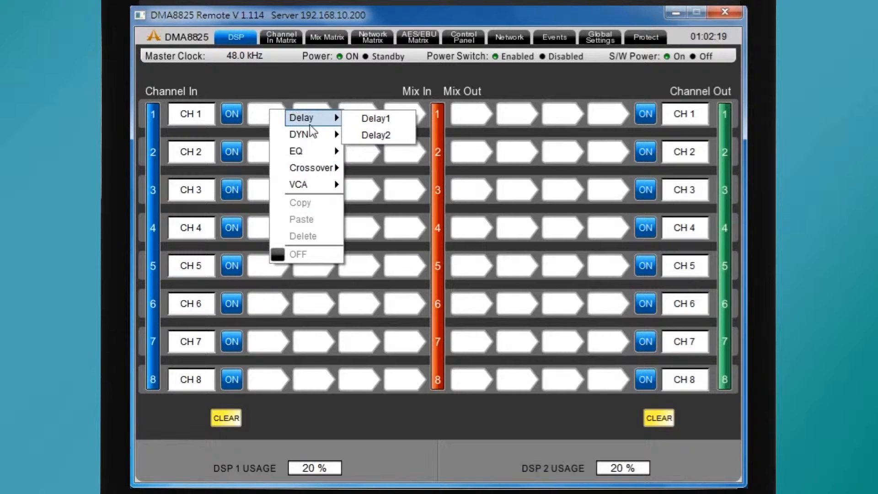
pyautogui.moveTo(312, 130)
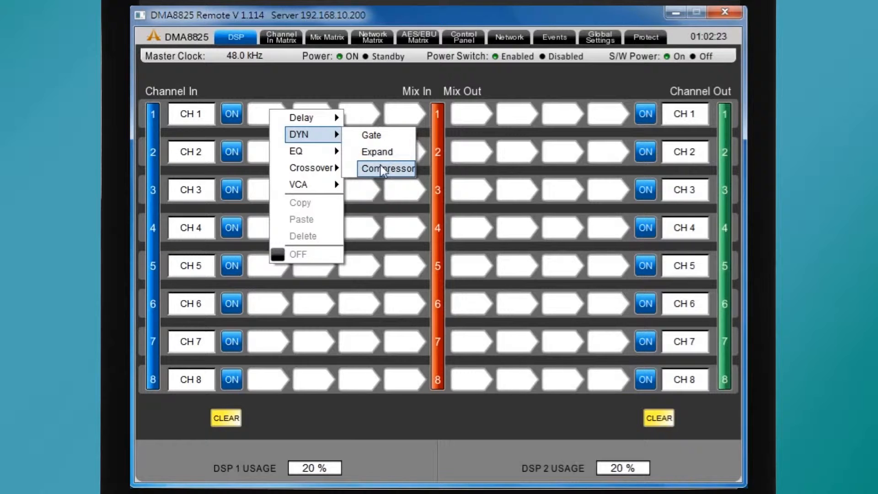
pyautogui.moveTo(328, 155)
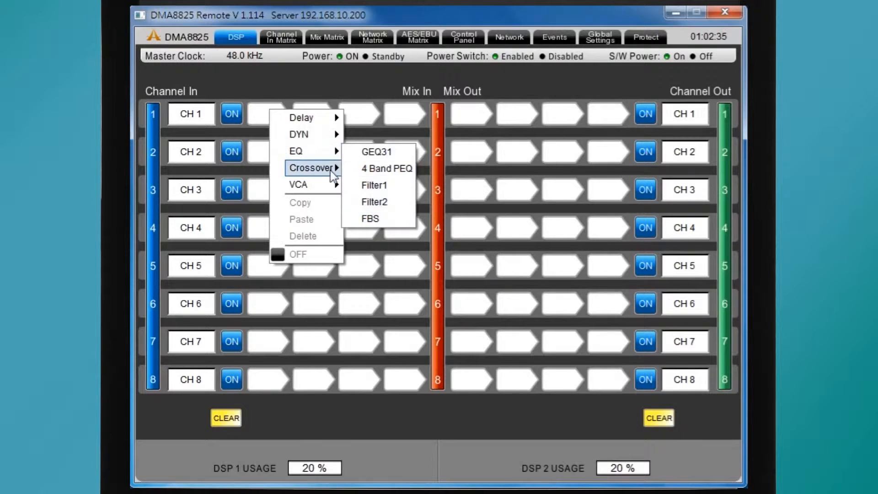
pyautogui.rightClick(463, 116)
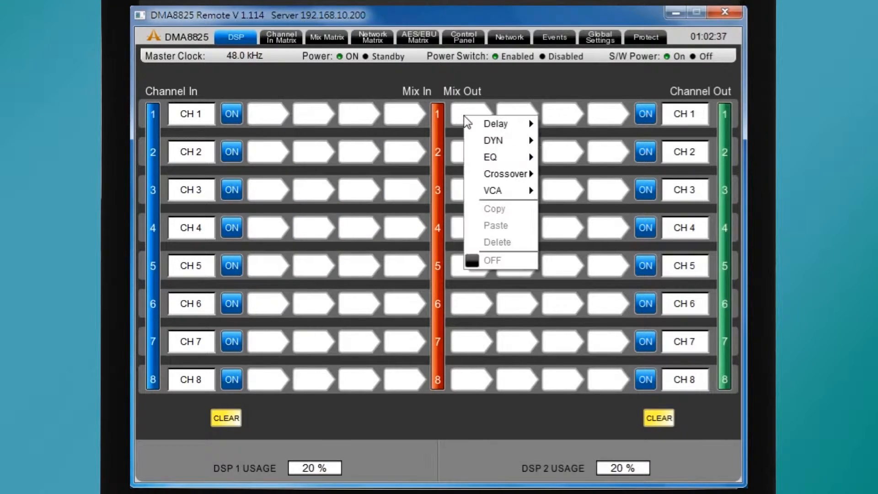
pyautogui.moveTo(502, 175)
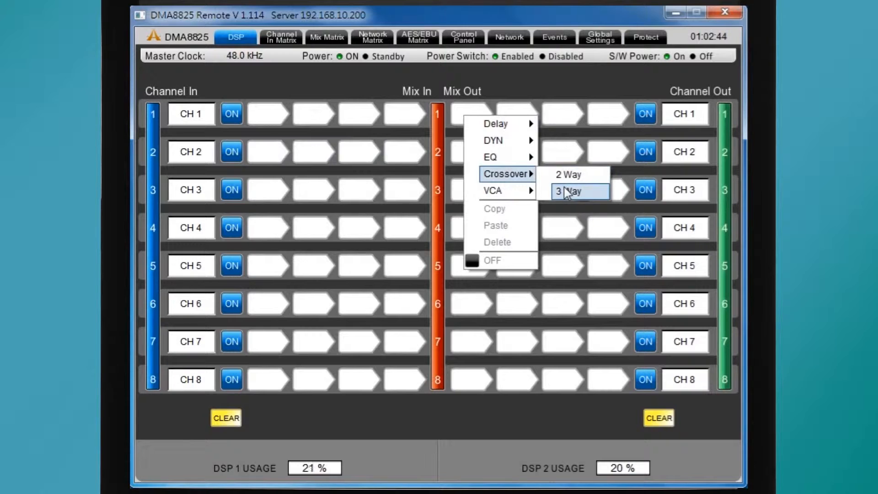
pyautogui.rightClick(274, 150)
pyautogui.moveTo(309, 178)
pyautogui.moveTo(318, 224)
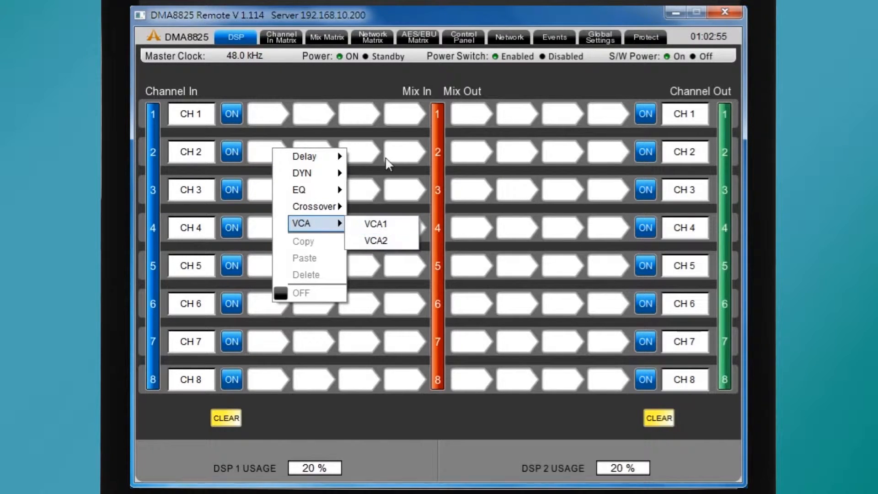
pyautogui.click(350, 79)
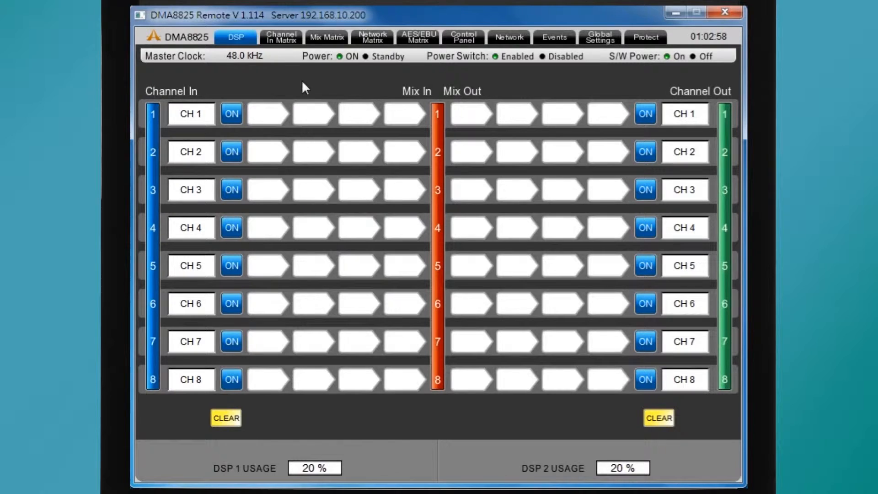
# - Insert Delay1 in the first processing slot of input CH 1 and open its settings
pyautogui.rightClick(266, 109)
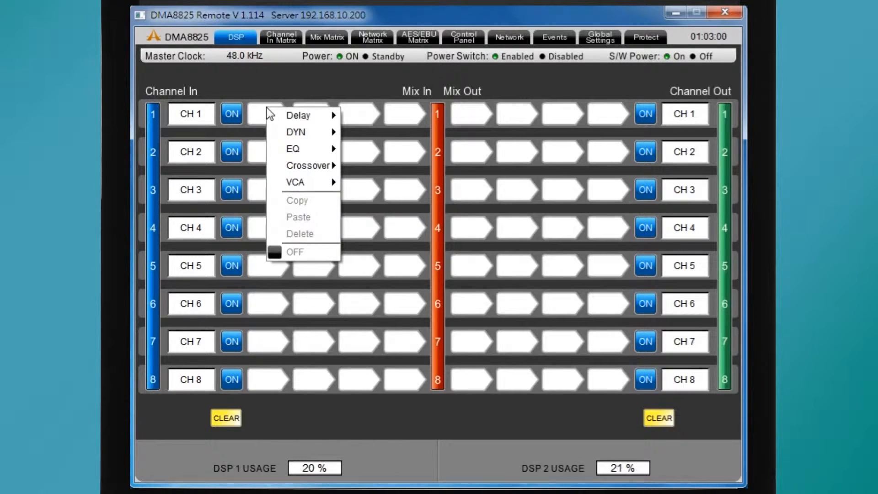
pyautogui.moveTo(282, 115)
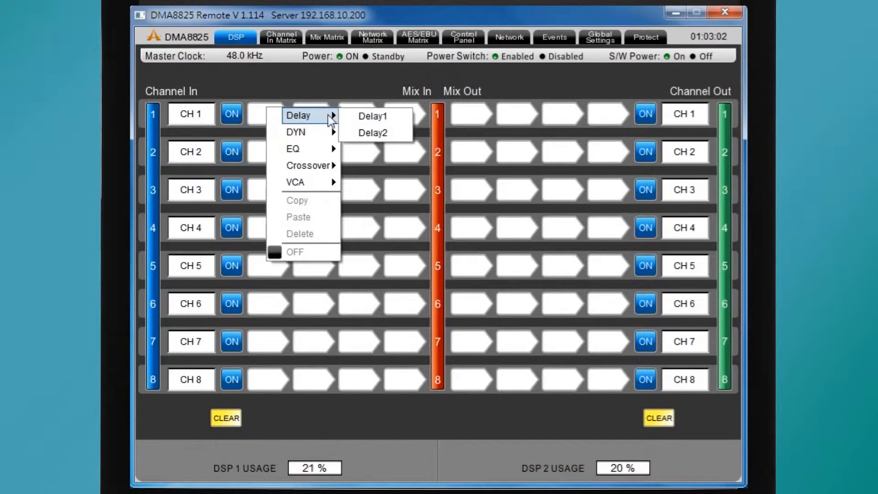
pyautogui.click(370, 117)
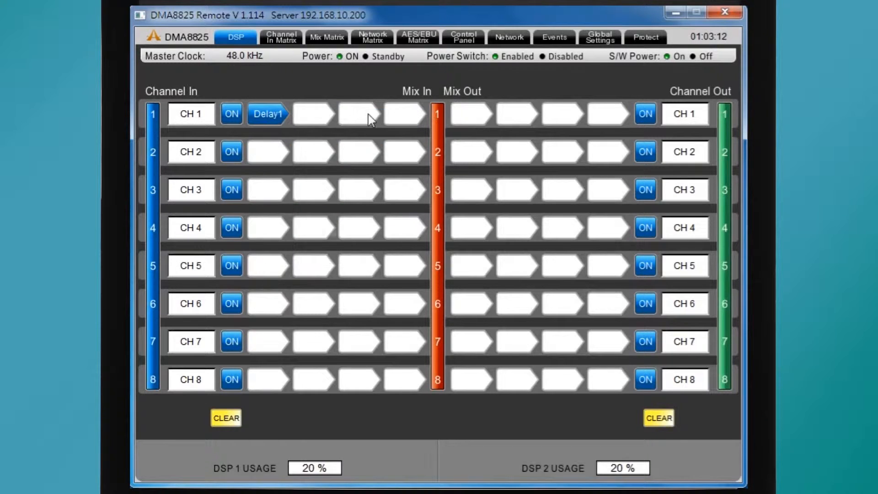
pyautogui.doubleClick(272, 116)
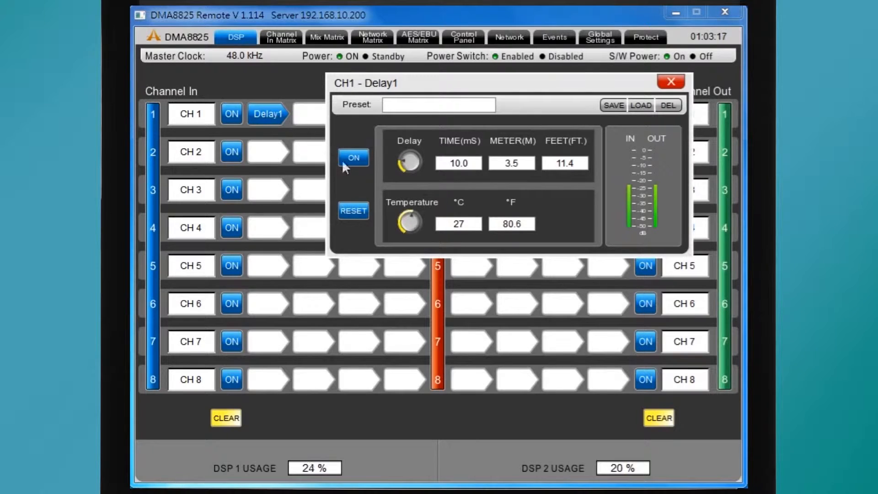
# - Adjust the CH 1 Delay1 time to 22.5 ms
pyautogui.click(406, 160)
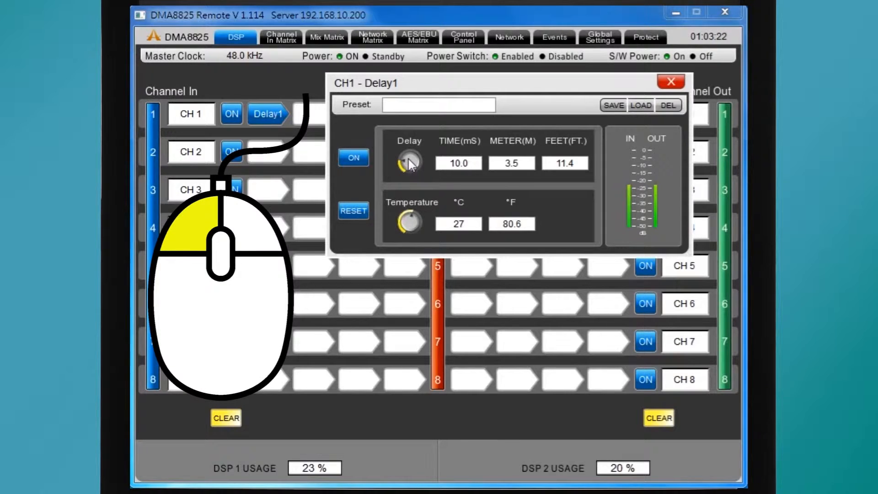
pyautogui.moveTo(410, 163); pyautogui.dragTo(412, 165)
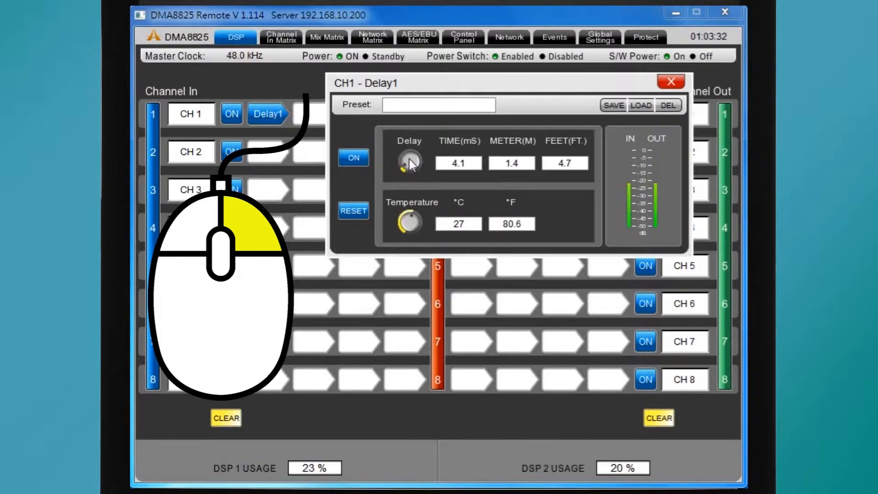
pyautogui.rightClick(412, 164)
pyautogui.rightClick(412, 164)
pyautogui.scroll(10, 412, 164)
pyautogui.scroll(1, 412, 164)
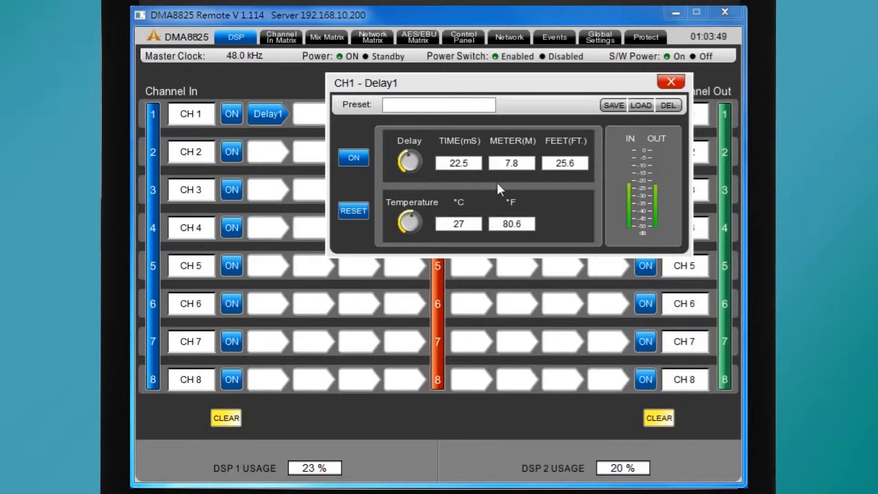
# - Look at the preset saving options for Delay1 and cancel without saving
pyautogui.click(616, 104)
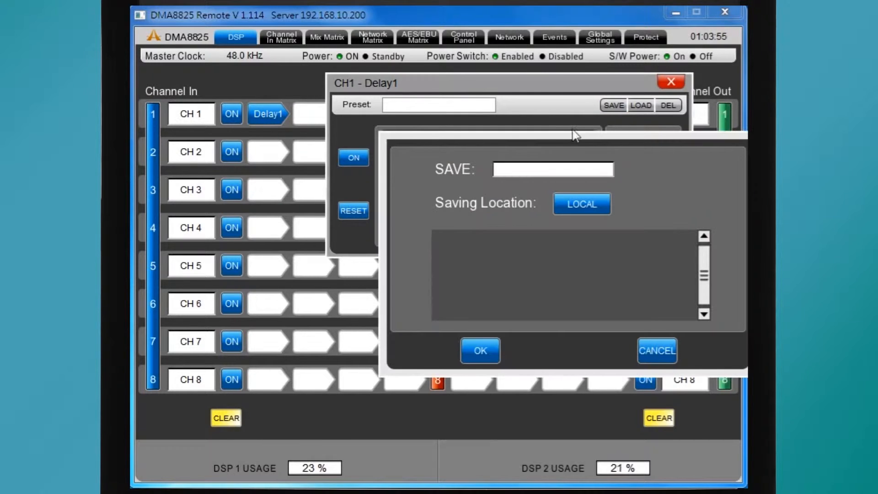
pyautogui.click(651, 349)
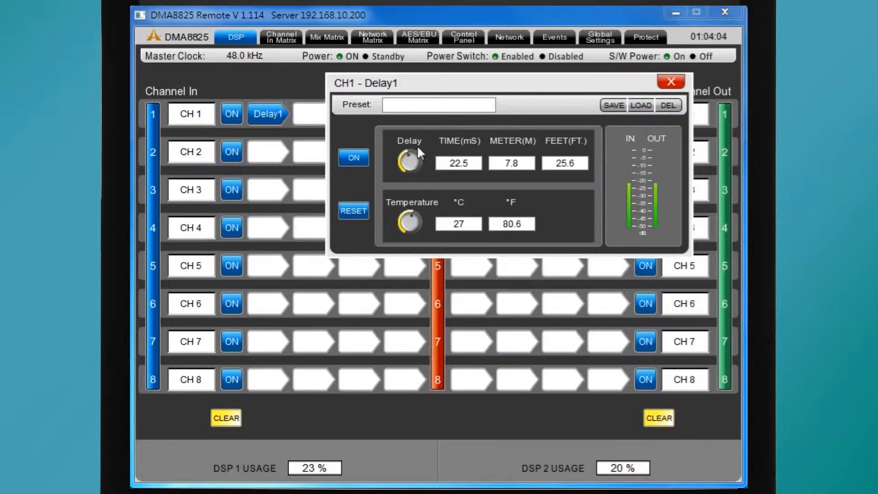
# - Reset the CH 1 Delay1 settings to their defaults and close its window
pyautogui.click(357, 213)
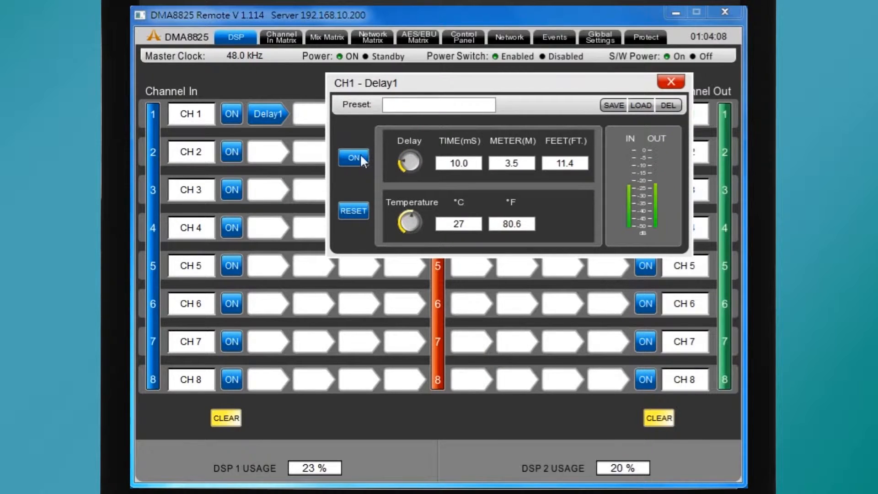
pyautogui.click(678, 79)
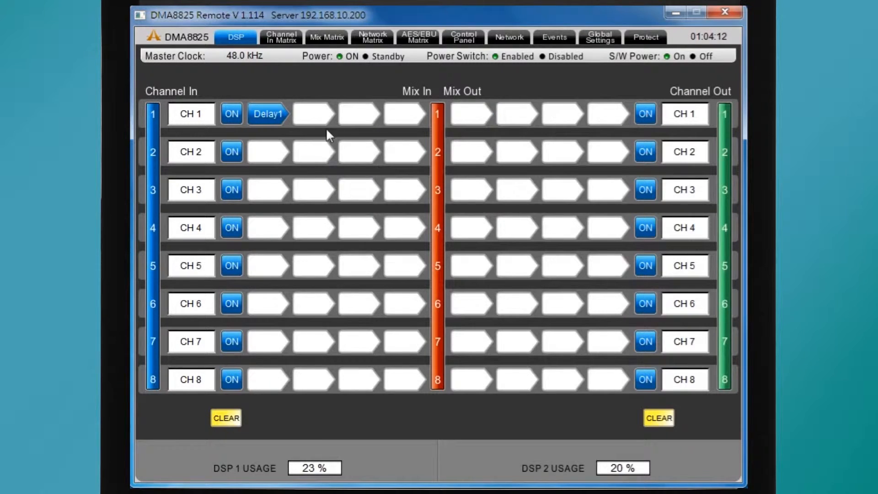
# - Insert a Compressor in the first processing slot of input CH 2 and open its settings
pyautogui.rightClick(255, 158)
pyautogui.moveTo(294, 180)
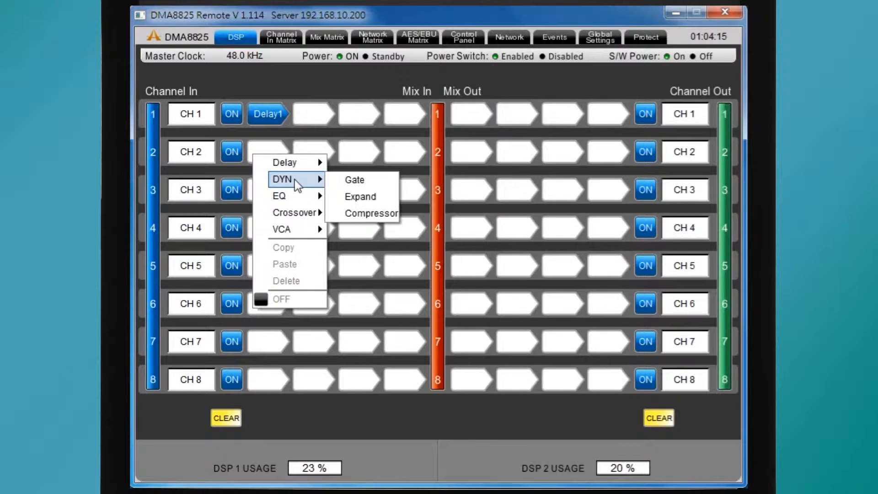
pyautogui.click(366, 214)
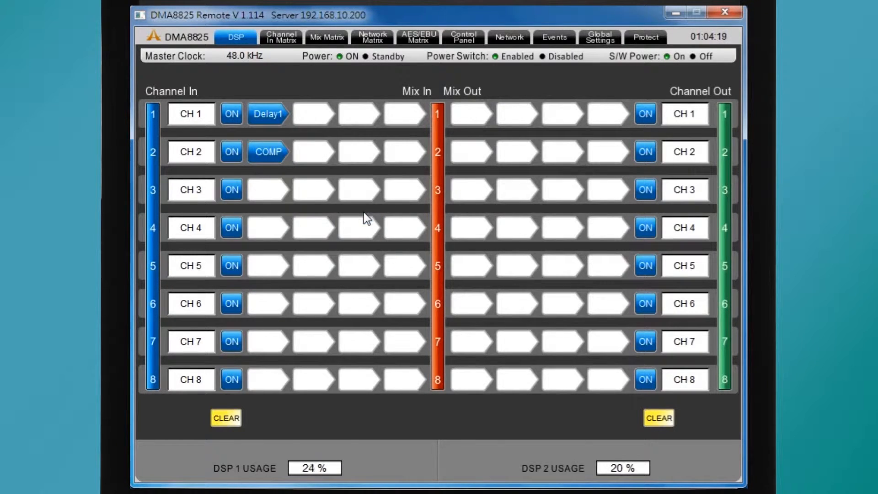
pyautogui.doubleClick(276, 153)
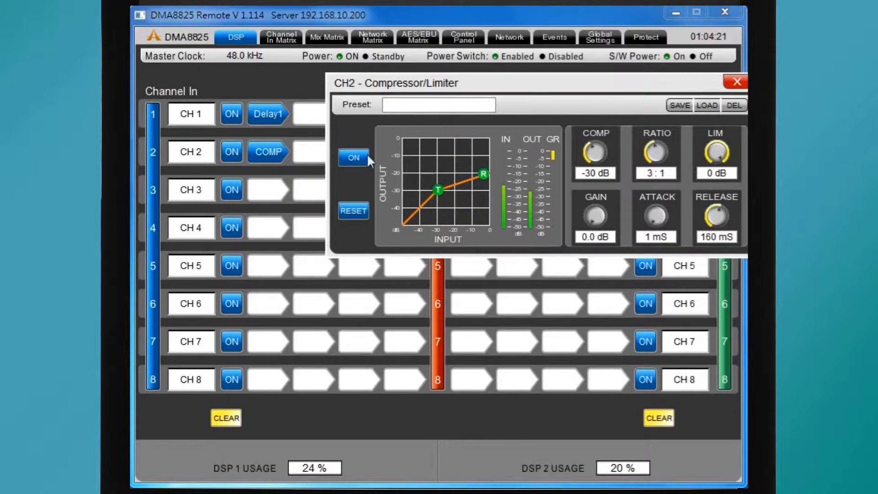
# - Set the CH 2 compressor to -26 dB threshold, 1.7:1 ratio, -14 dB limiter and 4.0 dB gain, and close its window
pyautogui.moveTo(438, 188); pyautogui.dragTo(493, 165)
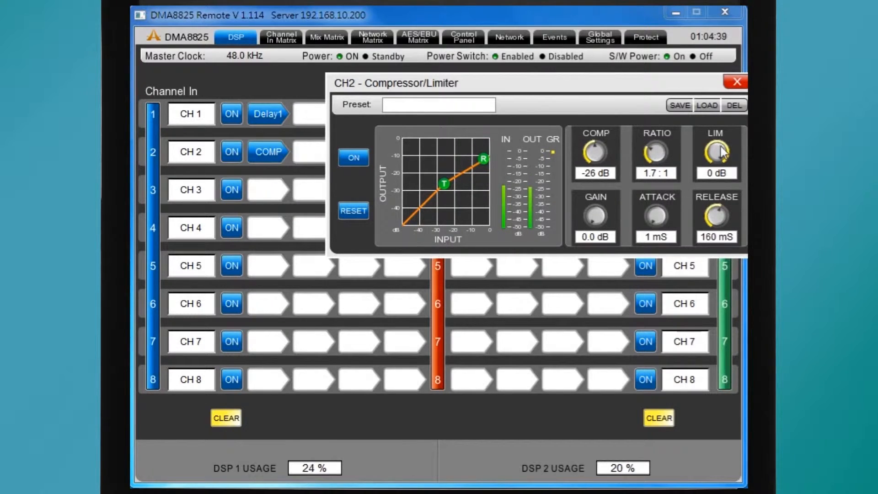
pyautogui.scroll(-1, 721, 153)
pyautogui.scroll(-7, 722, 153)
pyautogui.scroll(-5, 722, 153)
pyautogui.scroll(8, 600, 215)
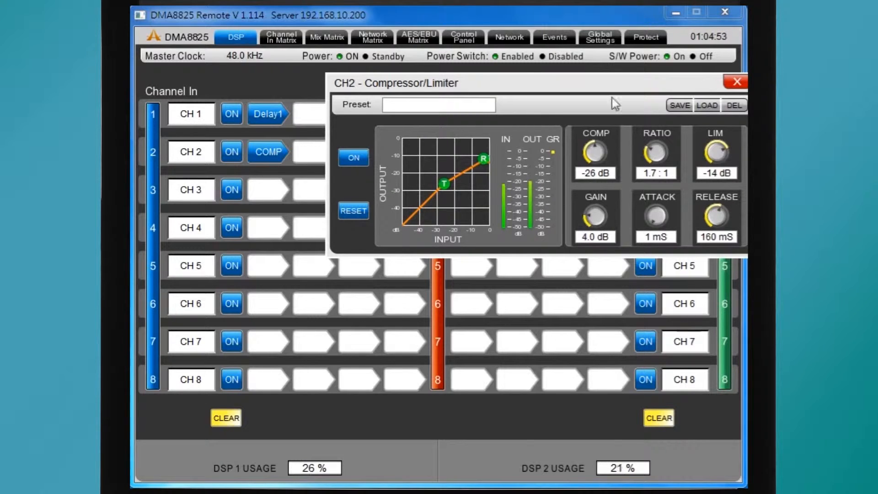
pyautogui.click(737, 82)
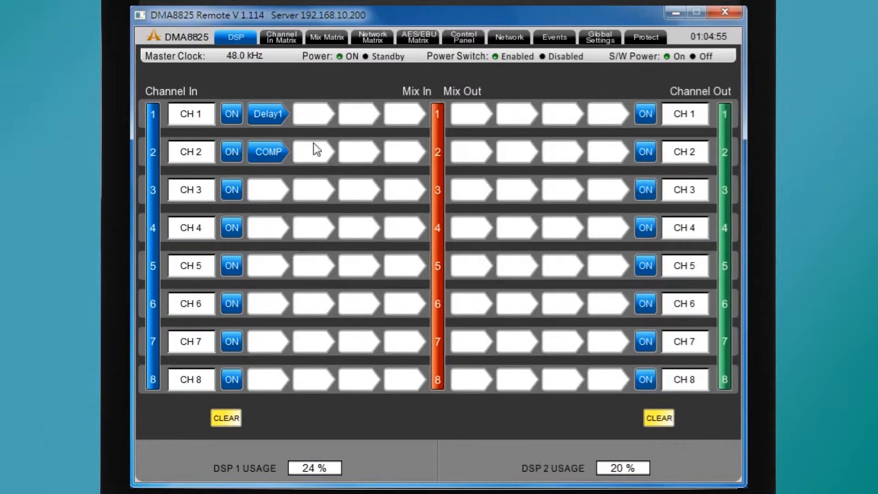
# - Insert GEQ31 in the second processing slot of input CH 1 and open its settings
pyautogui.rightClick(320, 121)
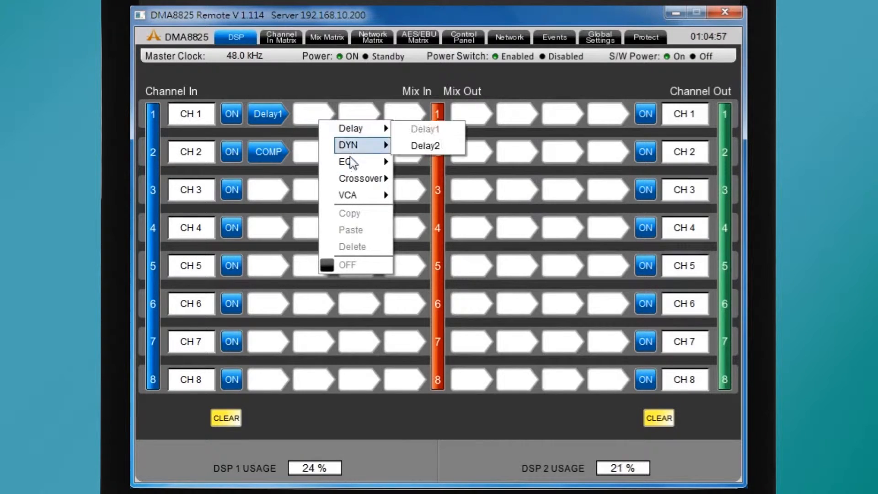
pyautogui.moveTo(351, 164)
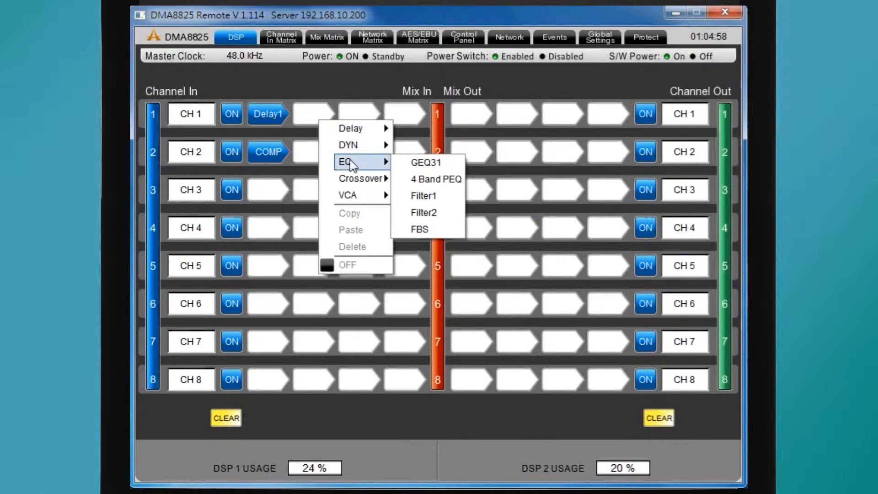
pyautogui.click(429, 164)
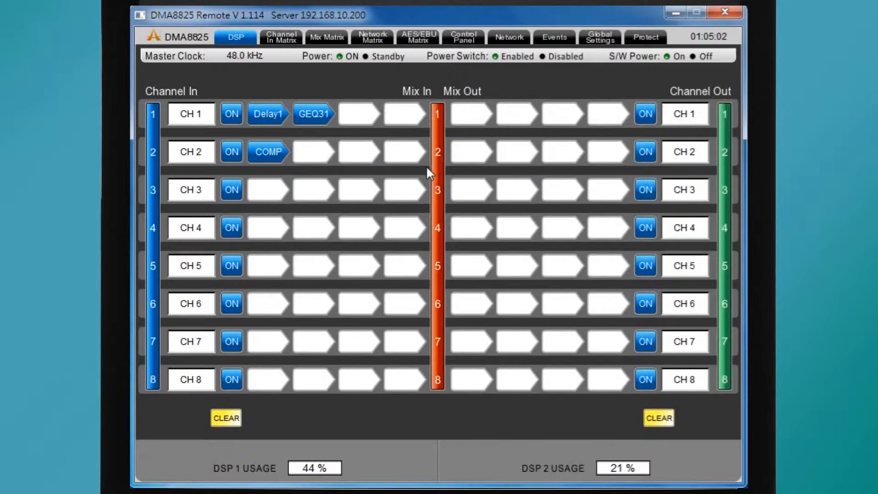
pyautogui.doubleClick(330, 117)
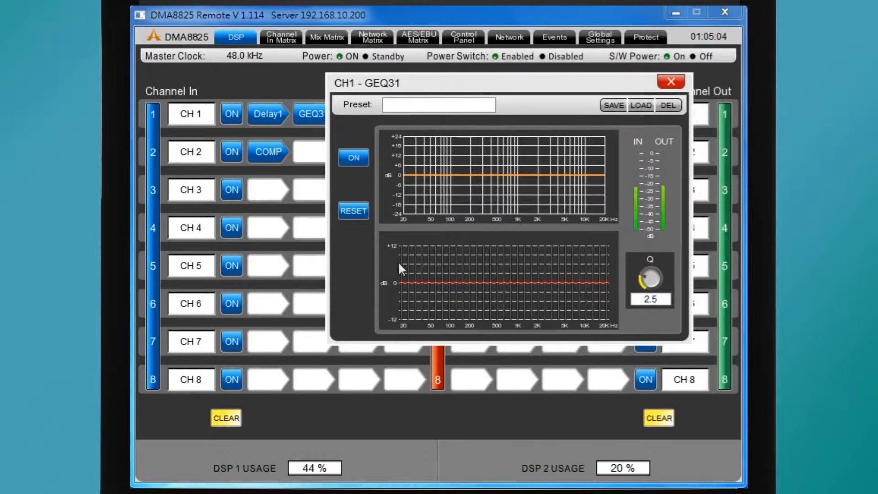
# - Boost the lowest graphic EQ bands of CH 1, with the strongest boost at 20 Hz and smaller boosts on the bands above
pyautogui.scroll(2, 403, 280)
pyautogui.scroll(1, 403, 280)
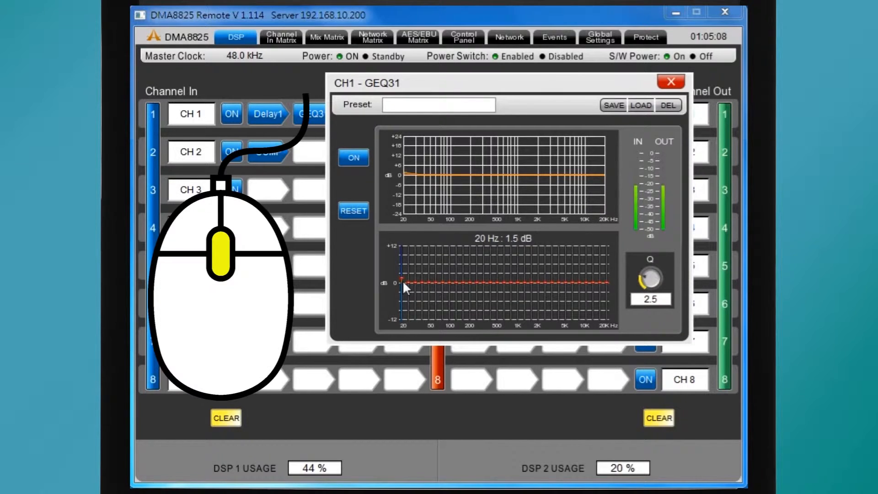
pyautogui.scroll(1, 403, 280)
pyautogui.scroll(4, 404, 282)
pyautogui.scroll(6, 407, 280)
pyautogui.scroll(1, 407, 281)
pyautogui.scroll(5, 415, 282)
pyautogui.scroll(2, 423, 282)
# - Cut the graphic EQ bands from about 400 Hz up to 1.25 kHz by roughly 1 dB, with 1.25 kHz at -1.0 dB
pyautogui.scroll(-3, 490, 282)
pyautogui.scroll(-2, 496, 282)
pyautogui.scroll(-2, 505, 282)
pyautogui.scroll(-2, 511, 285)
pyautogui.scroll(-4, 518, 284)
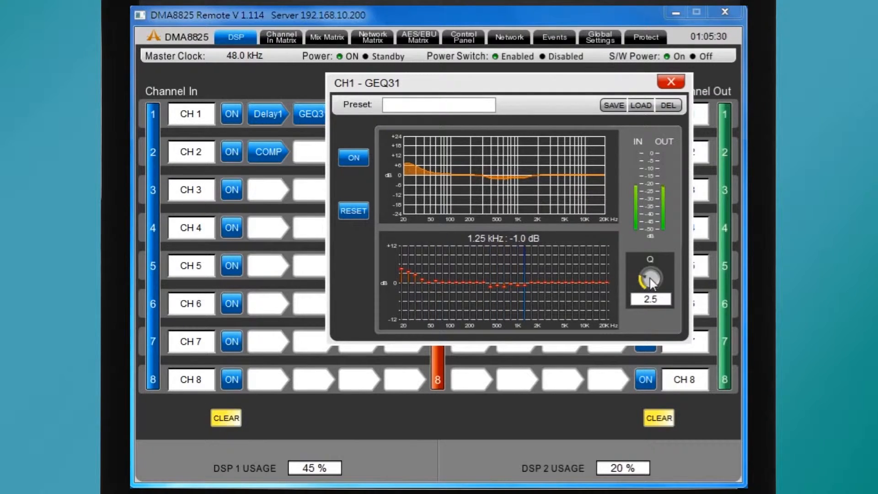
# - Adjust the Q of the CH 1 graphic EQ and close its window
pyautogui.scroll(-4, 652, 282)
pyautogui.scroll(8, 652, 282)
pyautogui.click(671, 83)
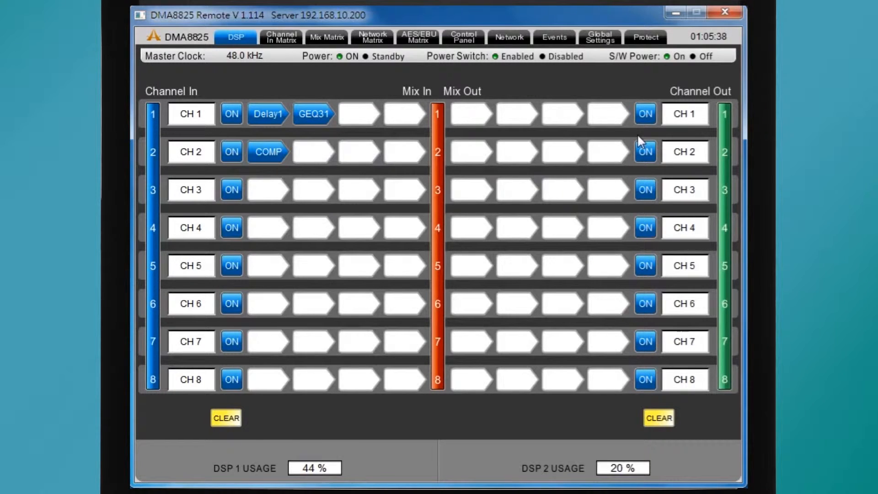
# - Insert a 4 Band PEQ in the second processing slot of input CH 2 and open its settings
pyautogui.rightClick(316, 143)
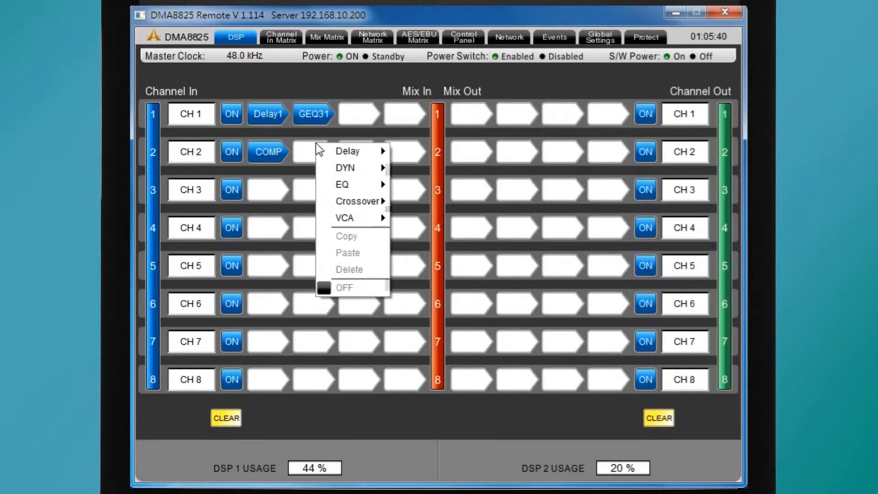
pyautogui.moveTo(330, 185)
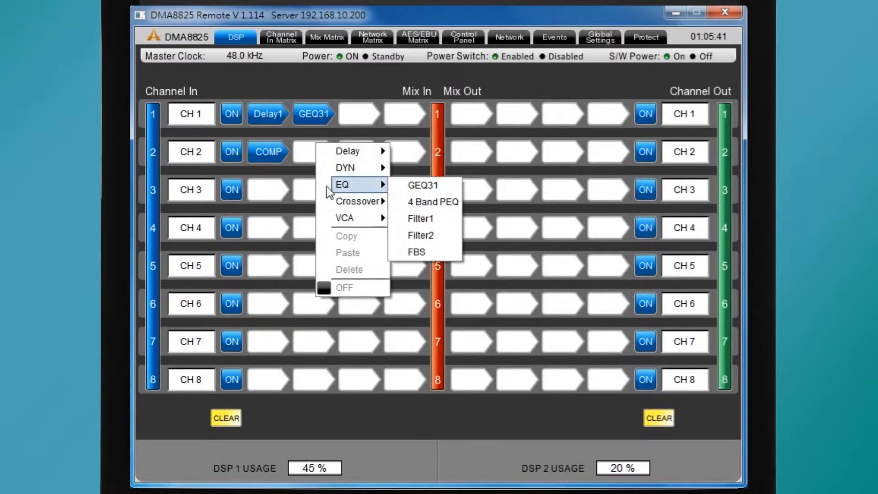
pyautogui.click(422, 203)
pyautogui.doubleClick(328, 148)
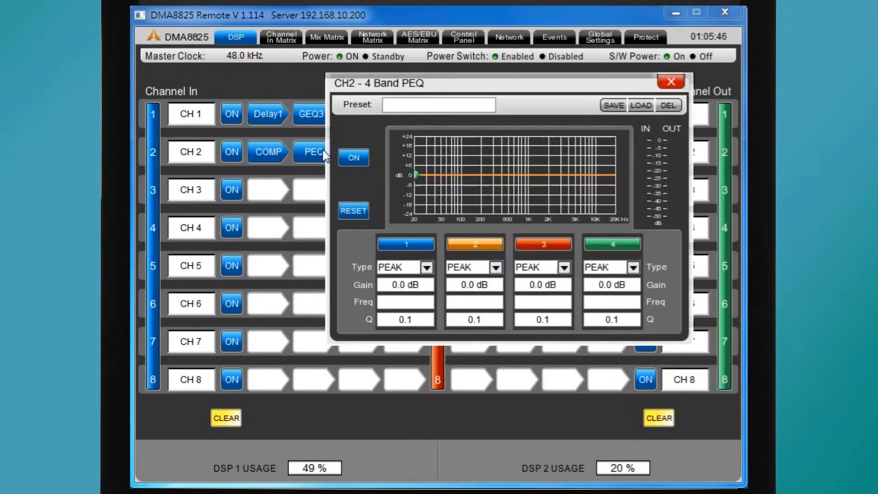
# - Raise band 1 of the CH 2 parametric EQ to 5.0 dB at about 59.2 Hz and view its filter types
pyautogui.moveTo(461, 172)
pyautogui.mouseDown()
pyautogui.moveTo(442, 166)
pyautogui.moveTo(446, 183)
pyautogui.moveTo(447, 162)
pyautogui.mouseUp()
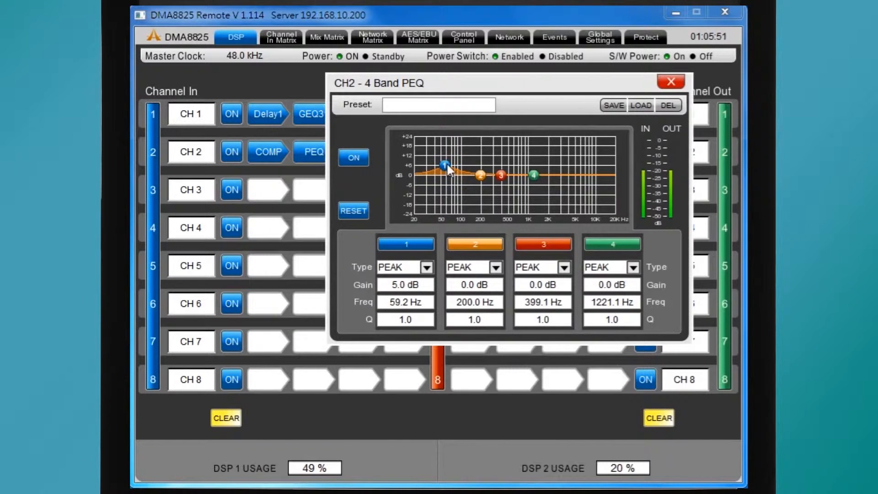
pyautogui.click(426, 267)
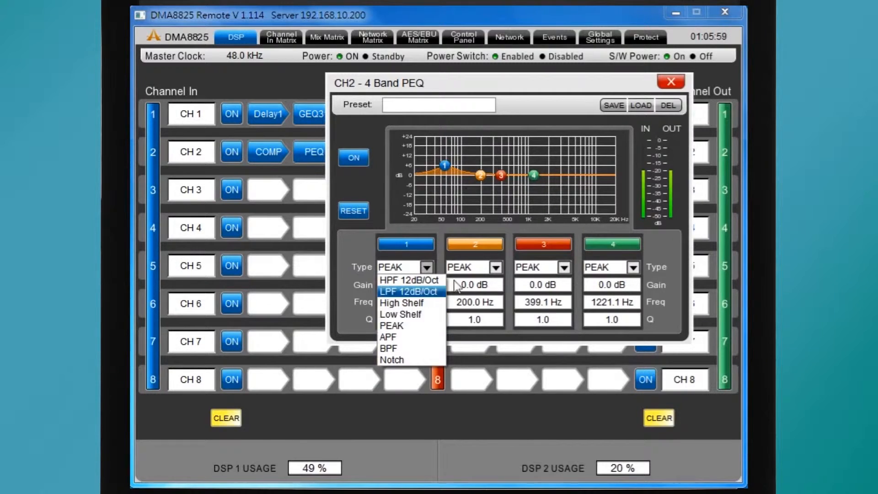
pyautogui.click(505, 226)
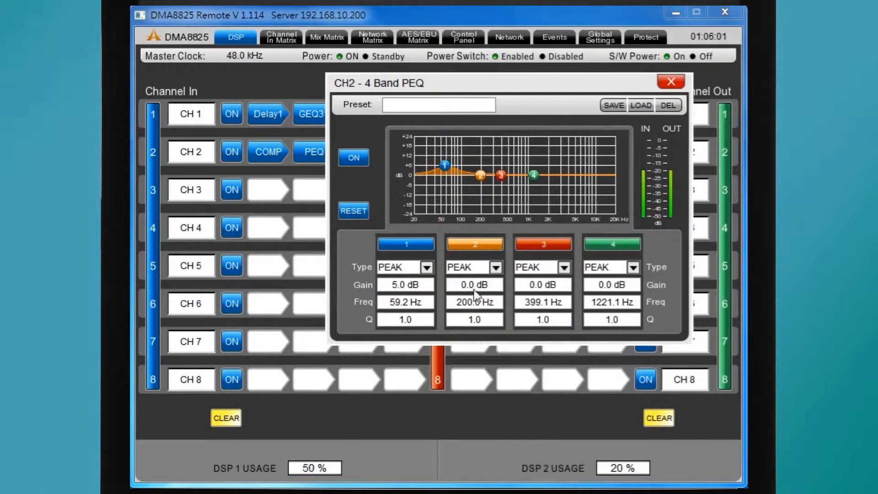
# - Adjust the Q of the CH 2 parametric EQ and close its window
pyautogui.scroll(-1, 421, 323)
pyautogui.scroll(-1, 422, 323)
pyautogui.scroll(1, 422, 323)
pyautogui.scroll(2, 420, 323)
pyautogui.click(671, 82)
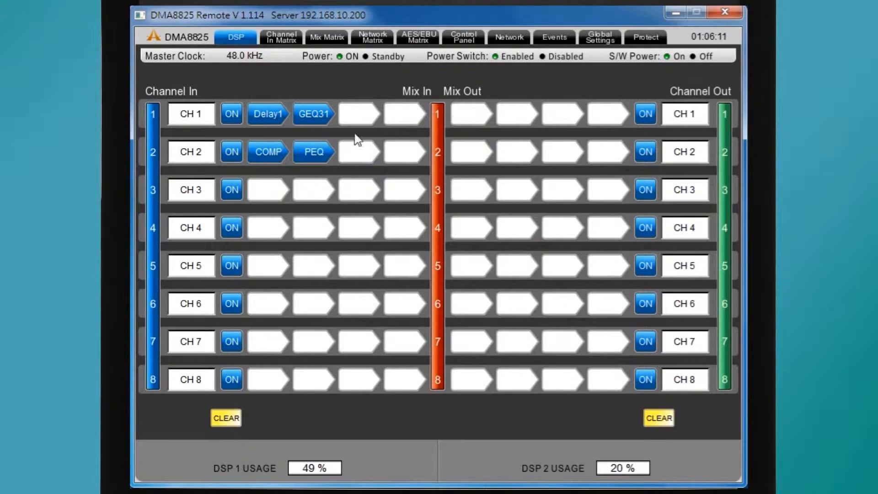
# - Insert an FBS feedback silencer in the third processing slot of input CH 1 and open its settings
pyautogui.rightClick(354, 115)
pyautogui.moveTo(383, 159)
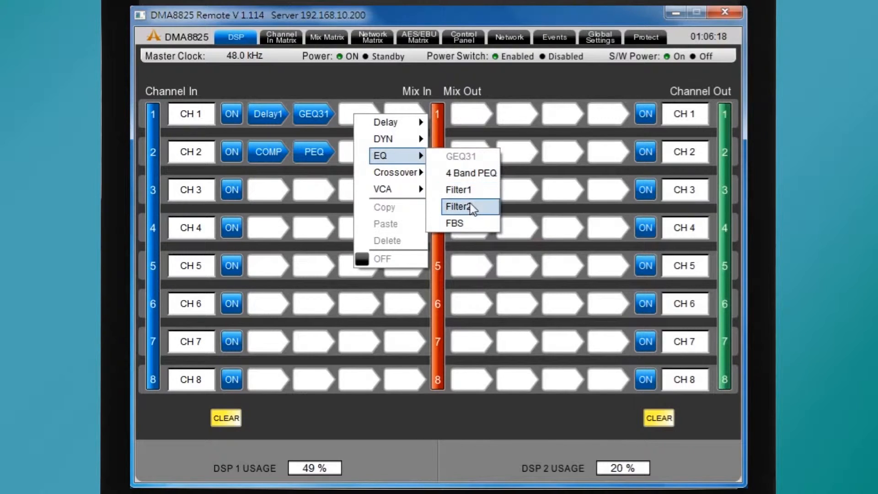
pyautogui.click(467, 228)
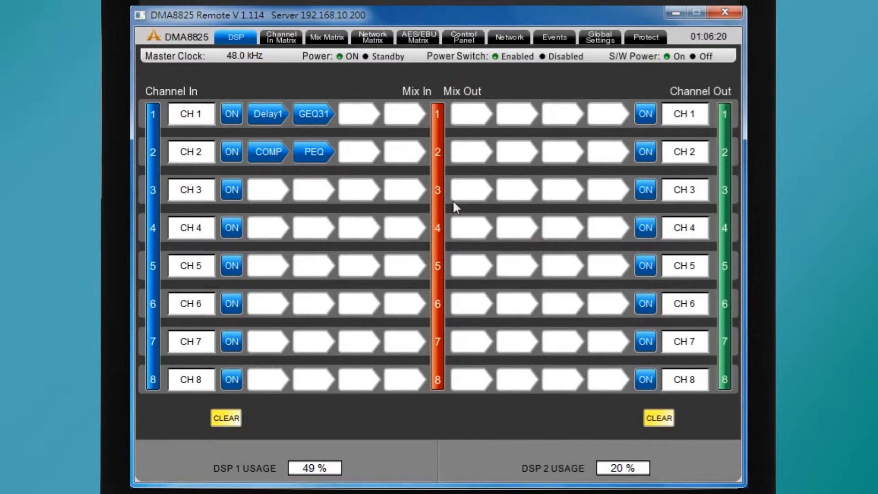
pyautogui.doubleClick(366, 114)
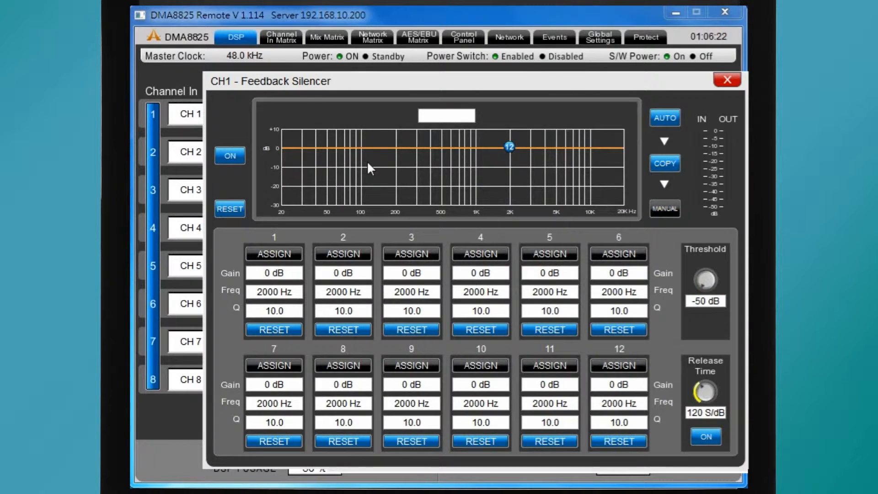
# - Switch the CH 1 Feedback Silencer to manual mode and set filter 1 to -20 dB at 22 Hz
pyautogui.click(356, 243)
pyautogui.click(658, 206)
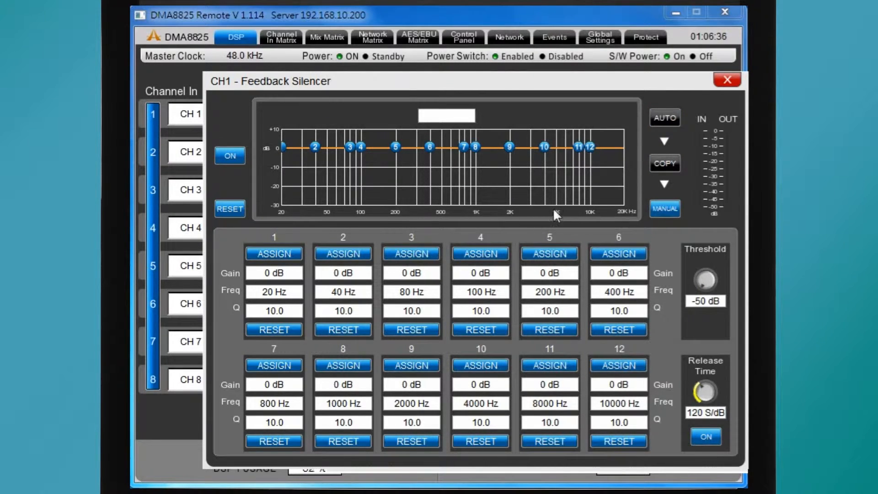
pyautogui.moveTo(284, 145); pyautogui.dragTo(287, 191)
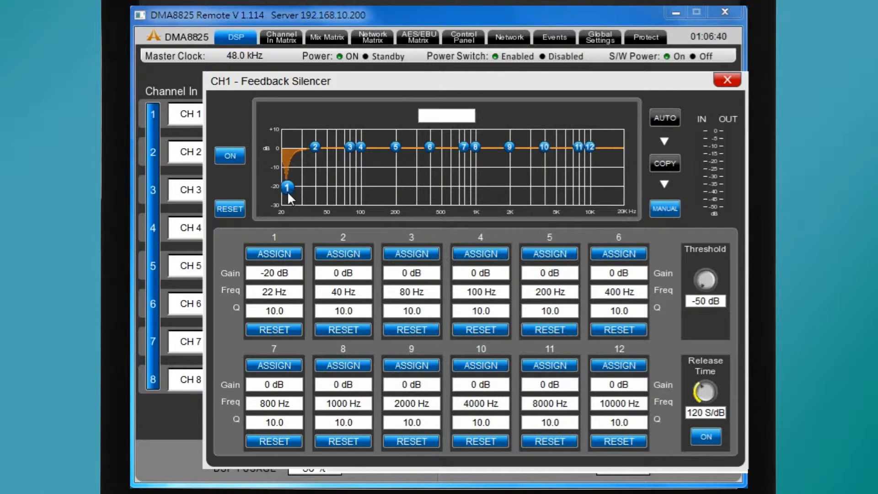
# - Adjust the Q of feedback filter 1 and close the CH 1 Feedback Silencer
pyautogui.scroll(-1, 271, 311)
pyautogui.scroll(2, 272, 311)
pyautogui.click(726, 80)
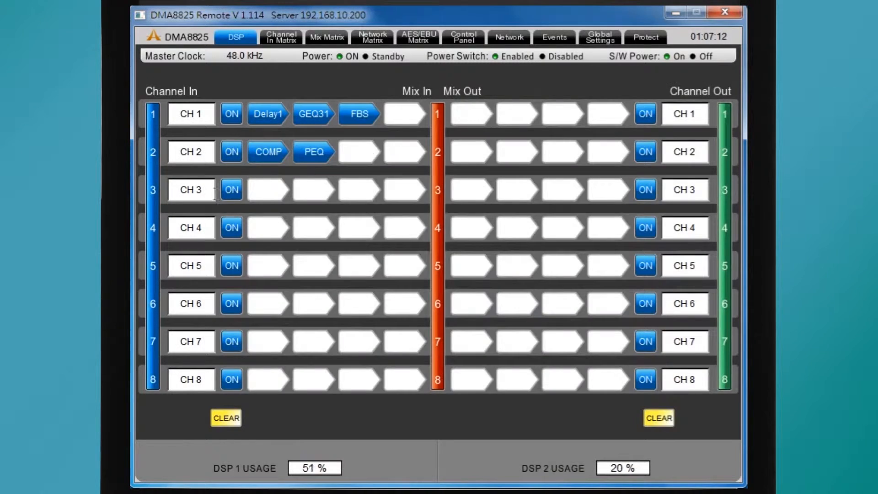
# - Insert a VCA1 in the first processing slot of input channels CH 3, CH 4 and CH 5
pyautogui.rightClick(271, 194)
pyautogui.moveTo(298, 212)
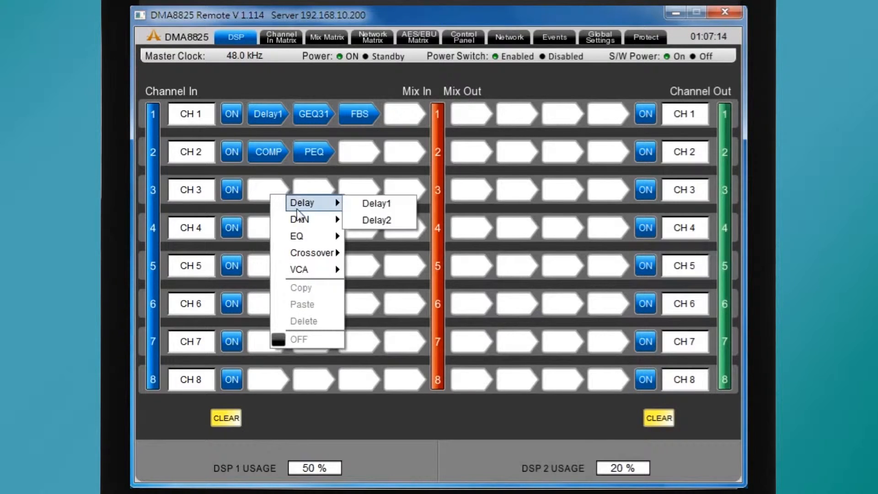
pyautogui.moveTo(311, 270)
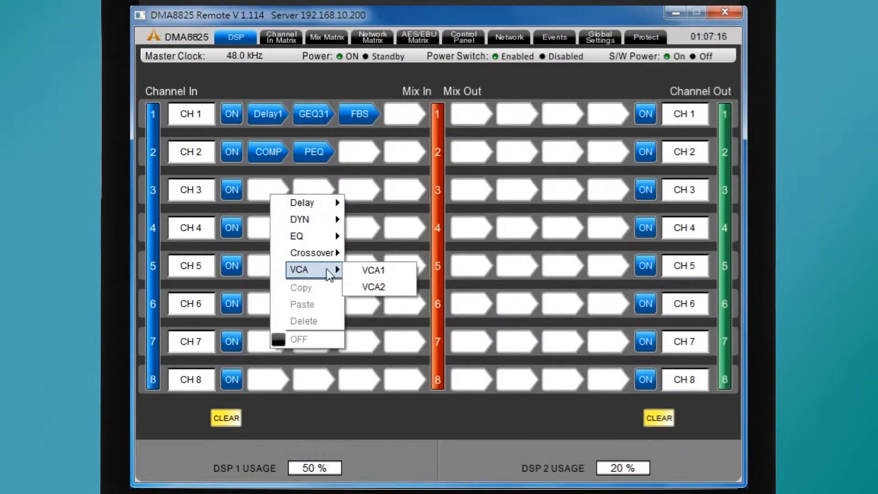
pyautogui.click(372, 270)
pyautogui.rightClick(275, 234)
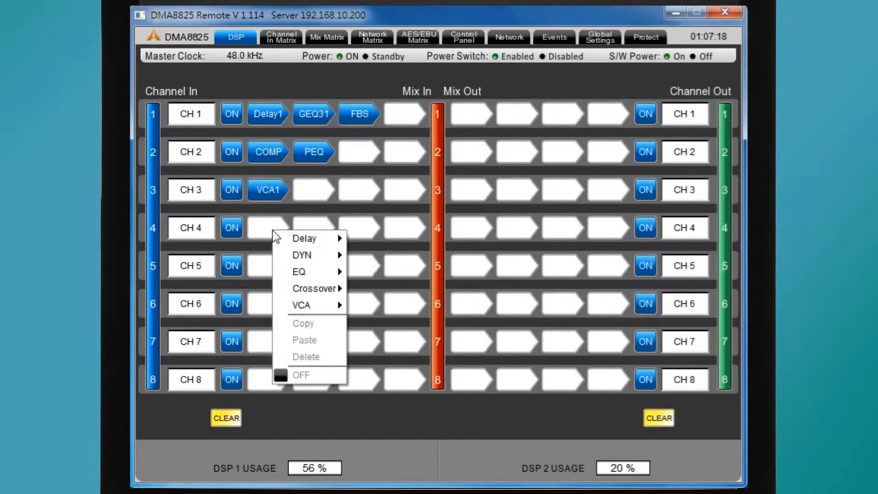
pyautogui.moveTo(309, 310)
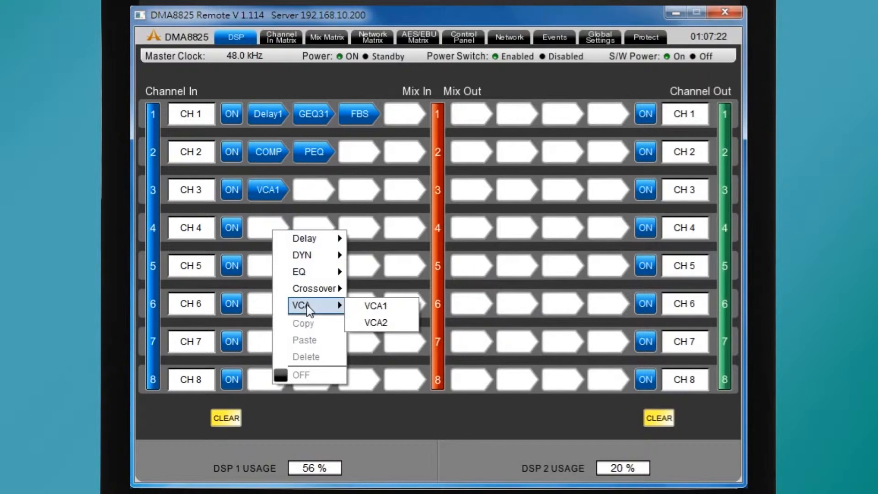
pyautogui.click(373, 307)
pyautogui.rightClick(257, 258)
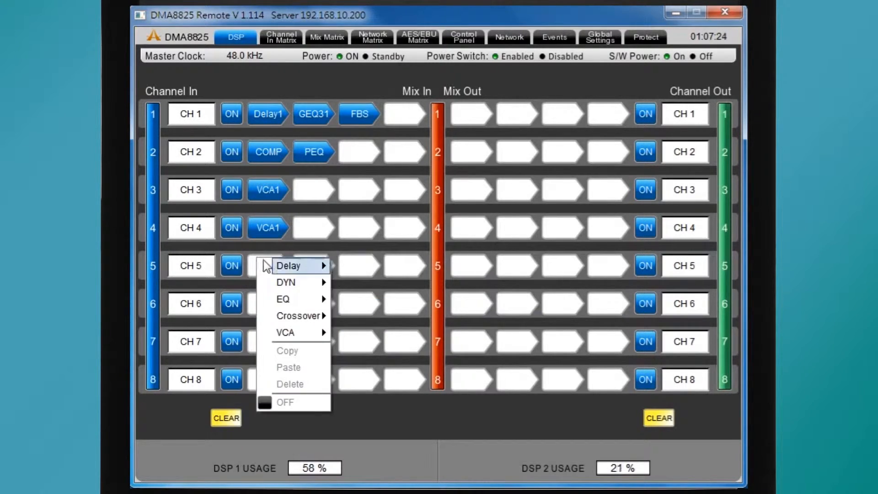
pyautogui.moveTo(311, 333)
pyautogui.click(361, 336)
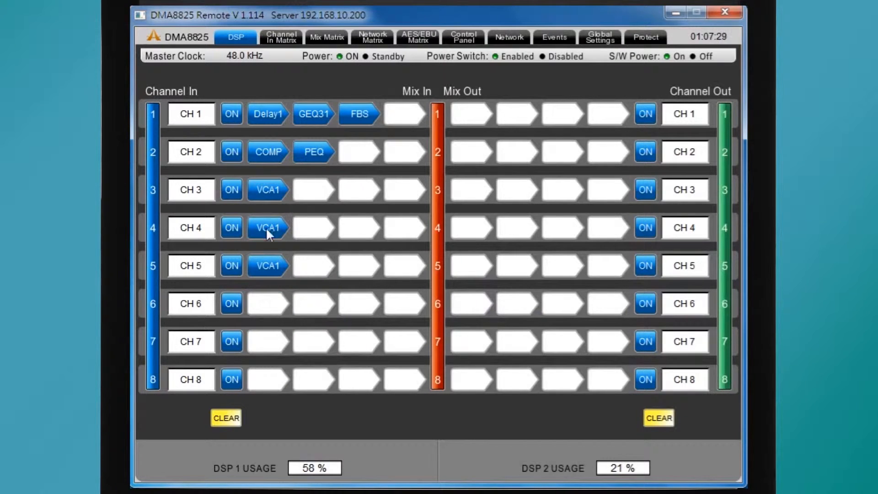
# - Lower the Group 1 fader of the CH 3 VCA1 to -5.6 dB, then close the Group Fader and VCA1 windows
pyautogui.click(276, 192)
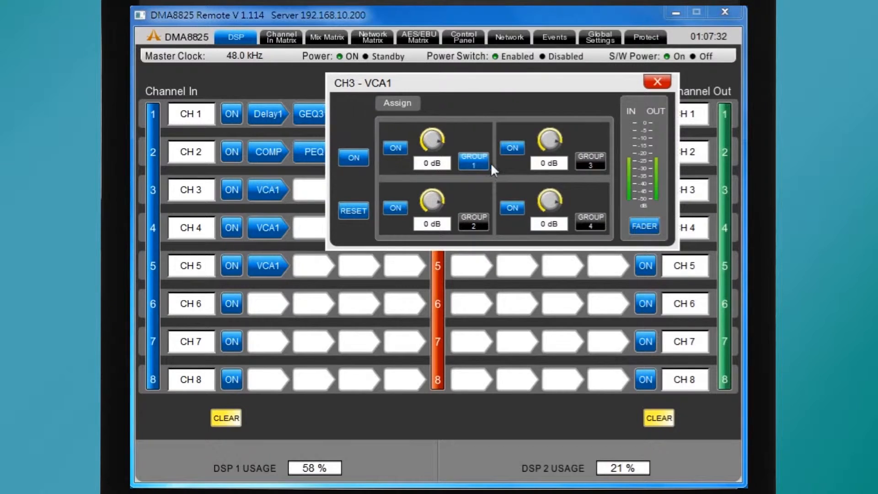
pyautogui.click(644, 226)
pyautogui.moveTo(489, 229)
pyautogui.mouseDown()
pyautogui.moveTo(499, 310)
pyautogui.moveTo(499, 241)
pyautogui.mouseUp()
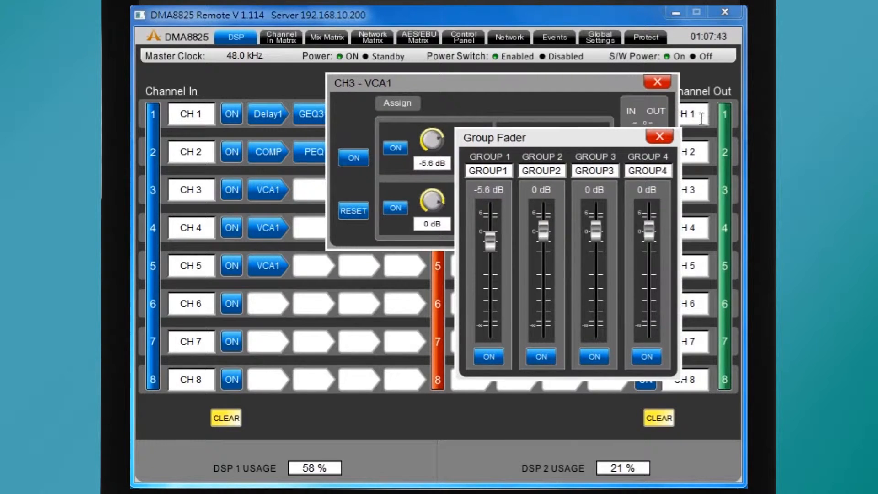
pyautogui.click(656, 137)
pyautogui.click(656, 83)
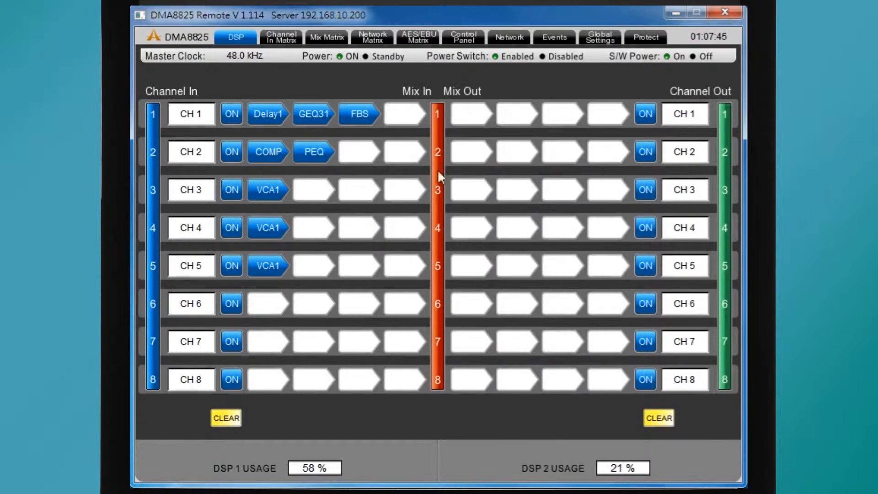
# - Insert a 3 Way crossover starting at the first processing slot of output CH 1
pyautogui.rightClick(478, 119)
pyautogui.moveTo(524, 174)
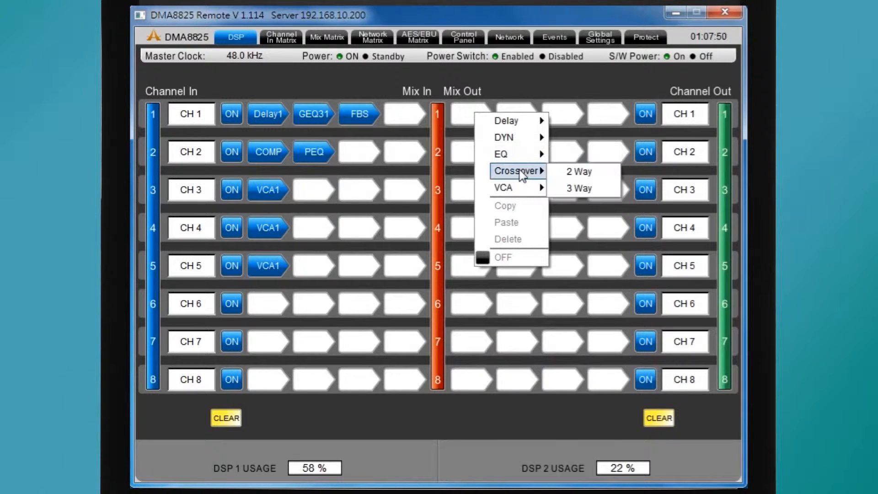
pyautogui.click(580, 189)
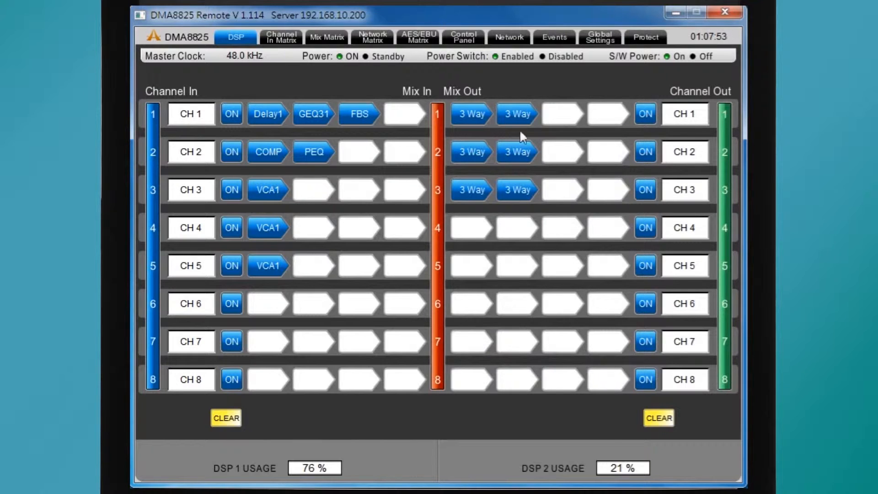
# - Set the 3 Way crossover bands to 28.7–118.2 Hz, 220.7–1537.2 Hz and 2871.9–10358.9 Hz, and close the window
pyautogui.doubleClick(474, 115)
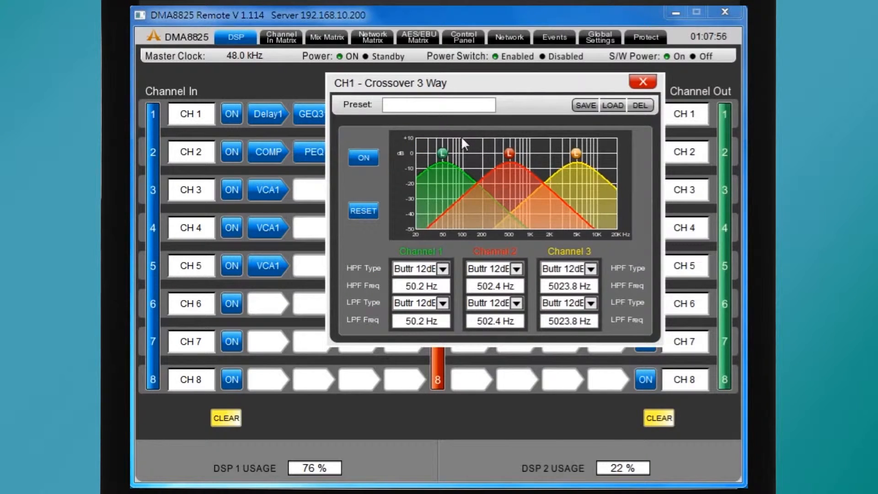
pyautogui.moveTo(445, 151); pyautogui.dragTo(561, 154)
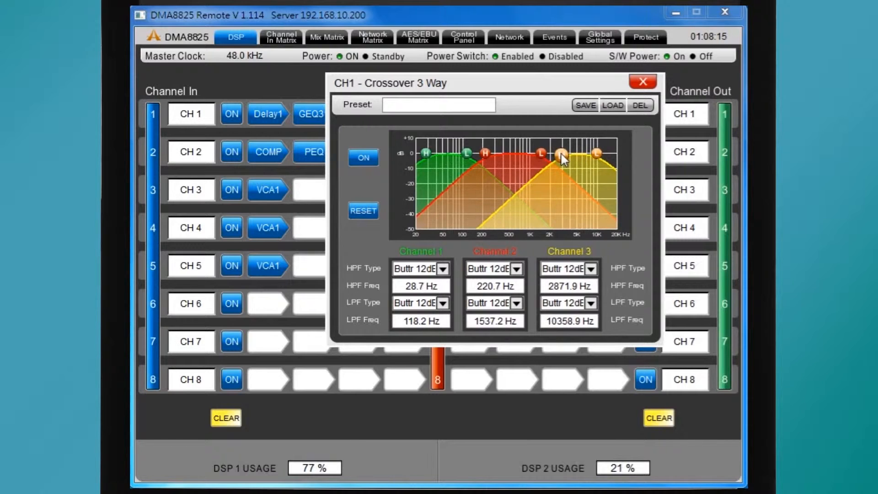
pyautogui.click(644, 83)
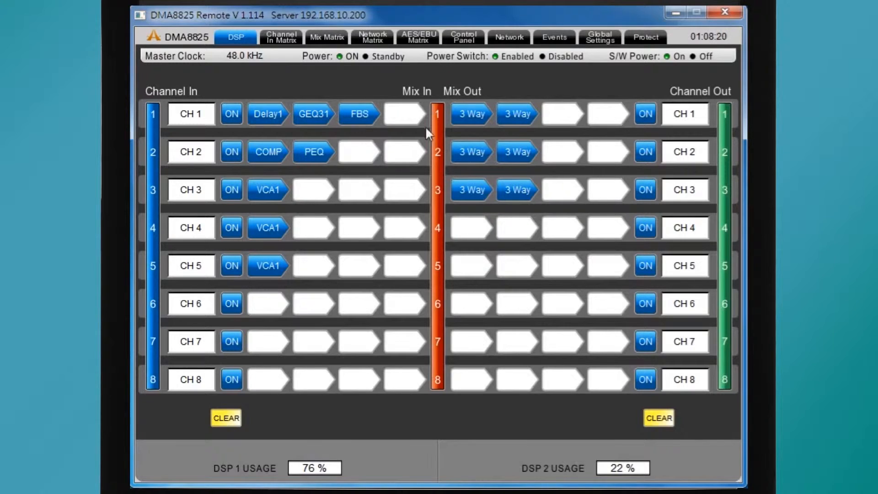
# - Clear all effect blocks from both the input and the output channels
pyautogui.click(226, 418)
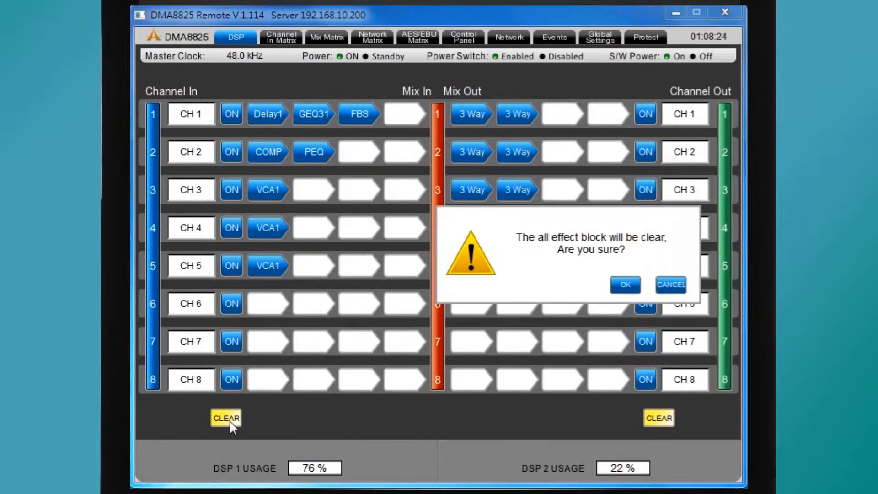
pyautogui.click(625, 284)
pyautogui.click(657, 418)
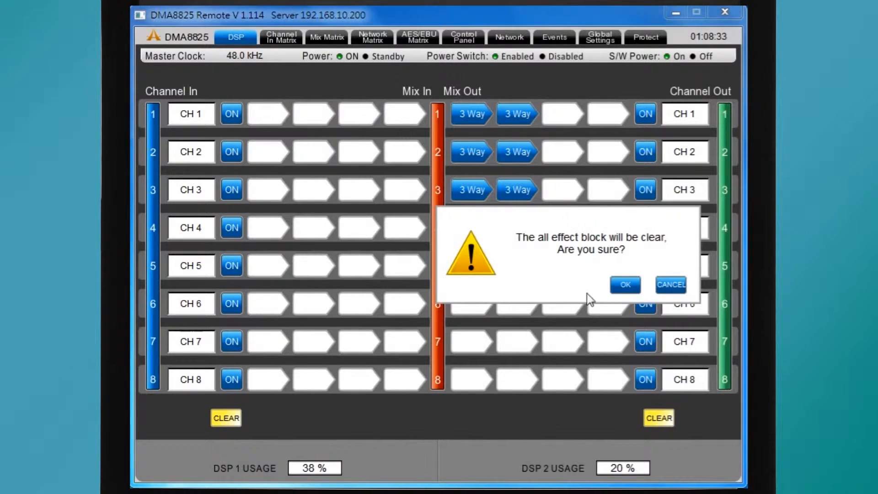
pyautogui.click(624, 284)
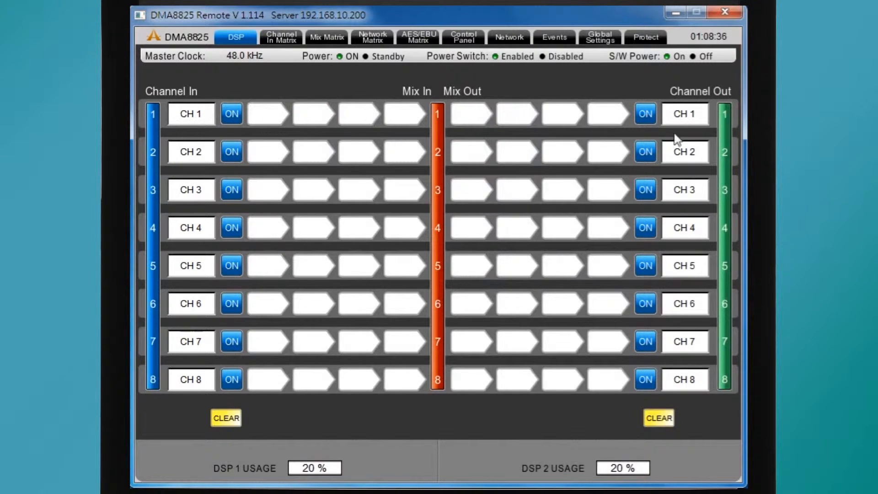
# - Look through the Channel In, Mix, Network and AES/EBU matrix pages
pyautogui.click(212, 112)
pyautogui.click(277, 43)
pyautogui.click(316, 40)
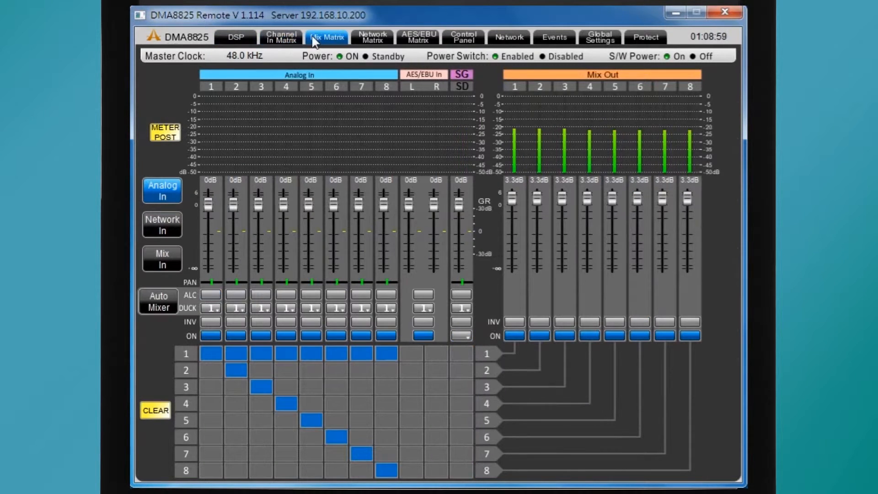
pyautogui.click(374, 42)
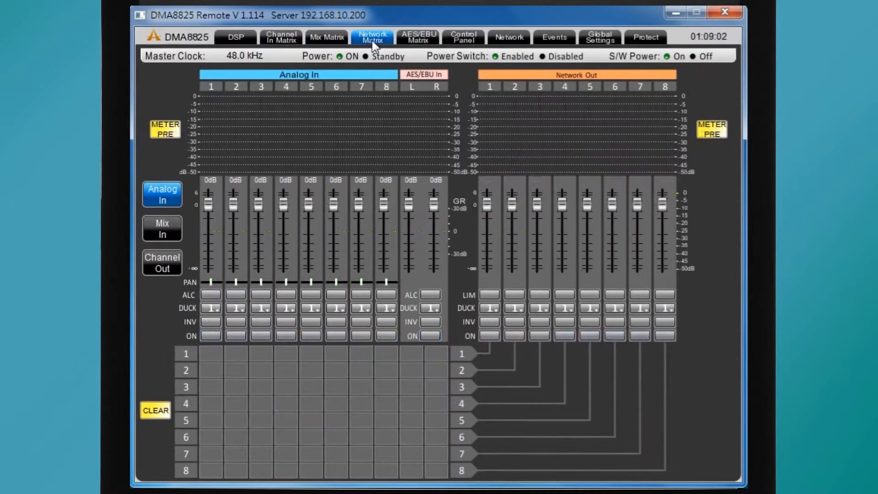
pyautogui.click(410, 42)
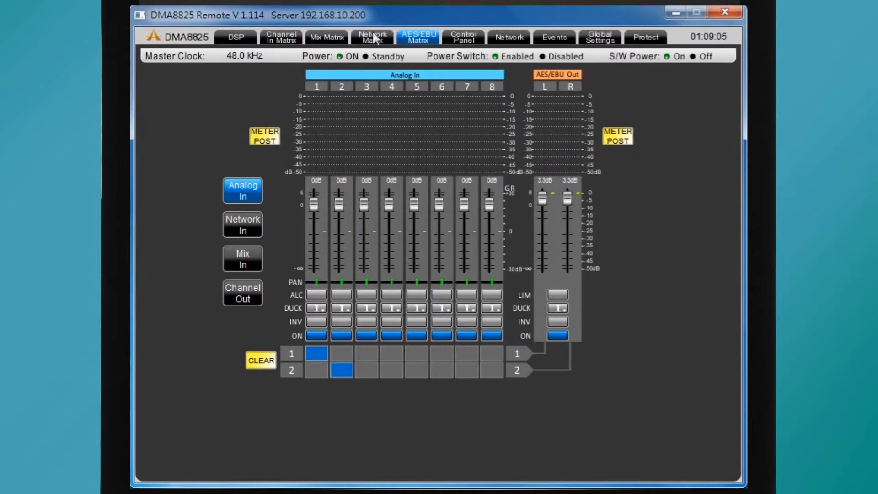
# - Remove the routing of analog inputs 2 to 8 to channel 1 in the Channel In Matrix
pyautogui.click(286, 37)
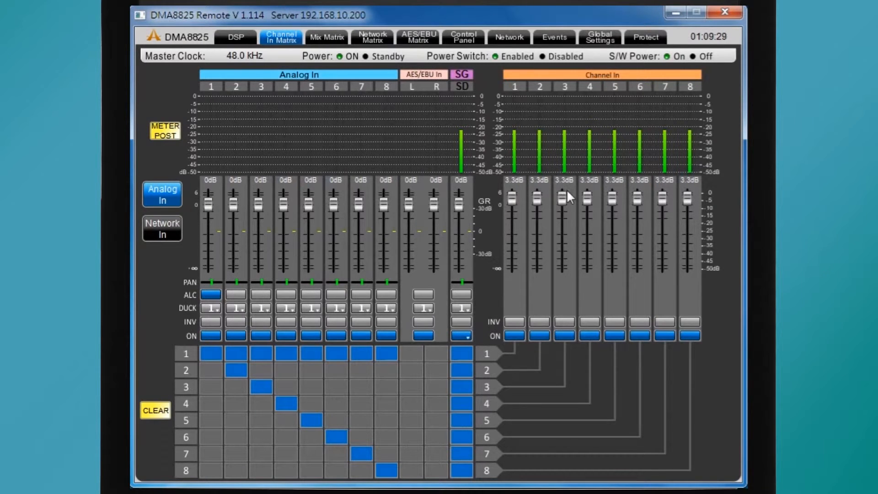
pyautogui.moveTo(240, 351); pyautogui.dragTo(383, 352)
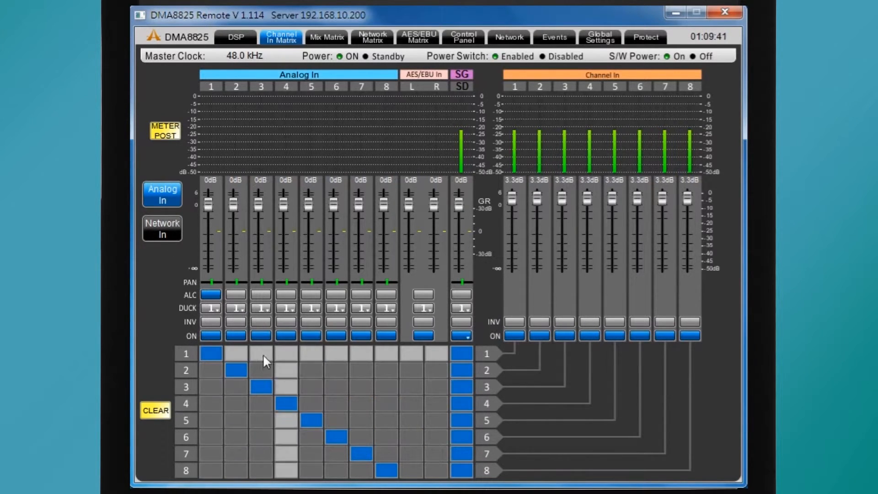
# - View the Network In sources of the Channel In Matrix, return to the Analog In sources and open the Signal Generator settings
pyautogui.click(170, 236)
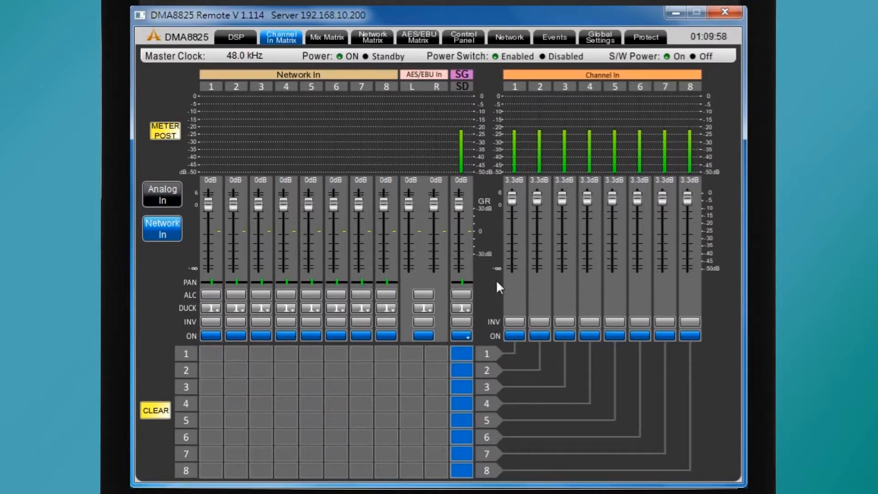
pyautogui.click(170, 195)
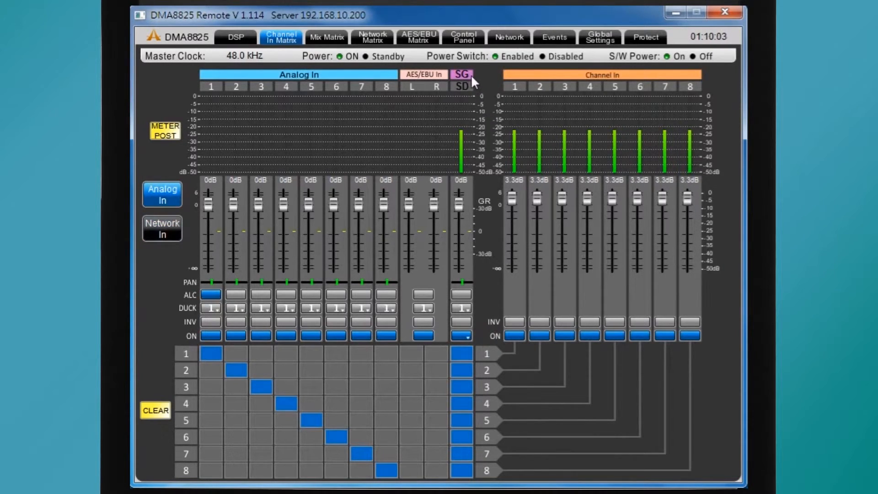
pyautogui.click(462, 336)
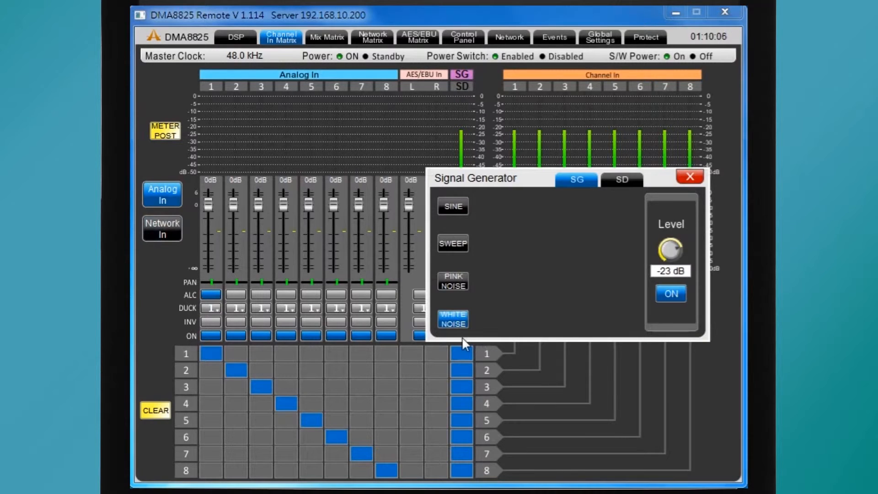
# - Set the signal generator to a sine signal, change the source to SD card playback and close the settings
pyautogui.click(454, 205)
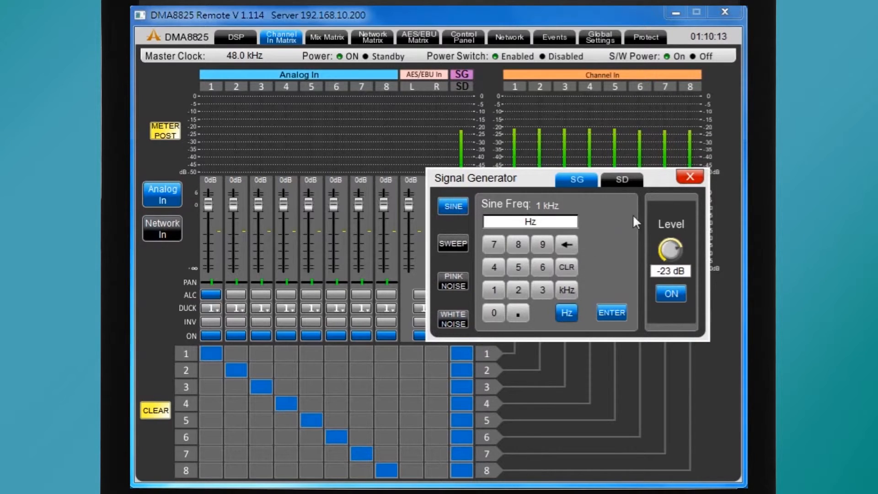
pyautogui.click(627, 180)
pyautogui.click(587, 250)
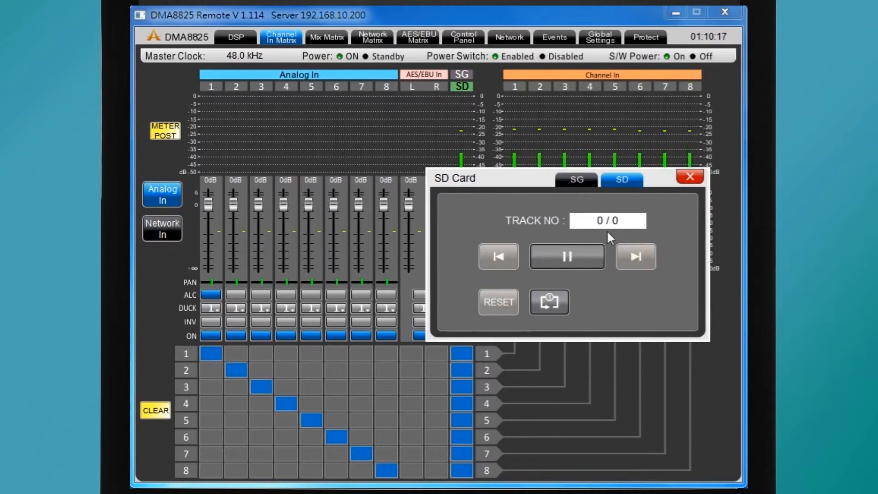
pyautogui.click(690, 178)
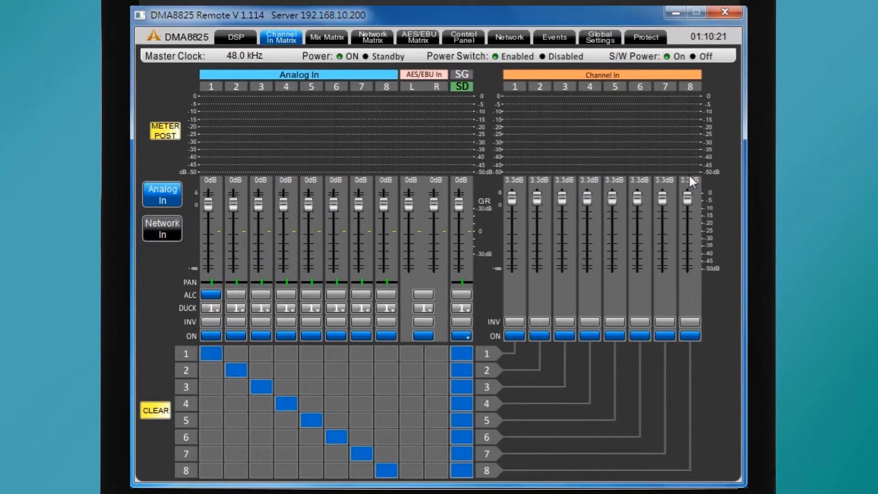
# - Look through the Network In and Mix In sources of the Mix Matrix
pyautogui.click(338, 40)
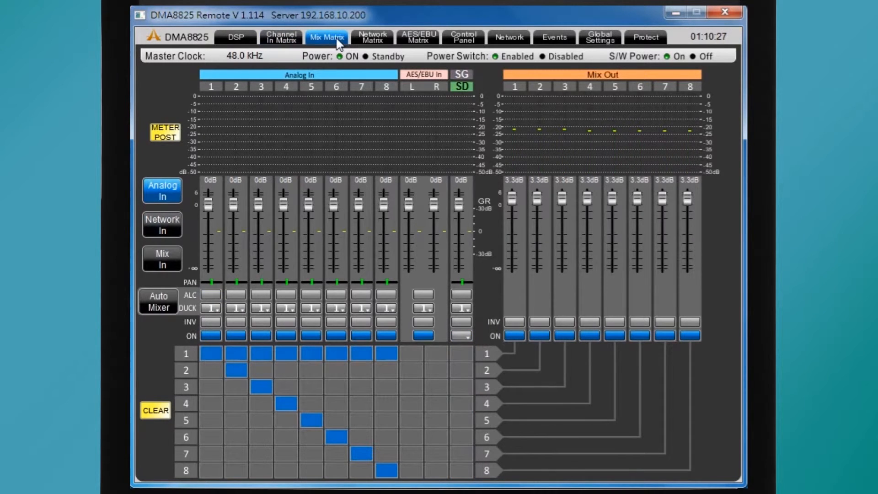
pyautogui.click(161, 223)
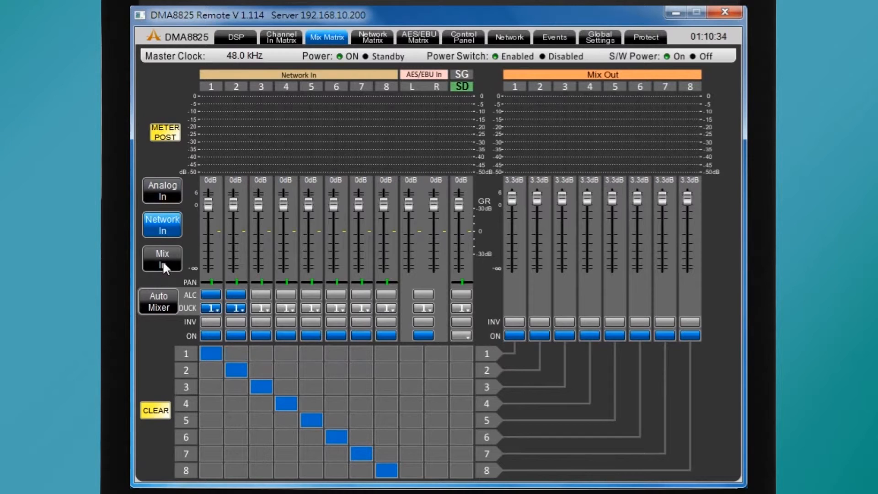
pyautogui.click(163, 260)
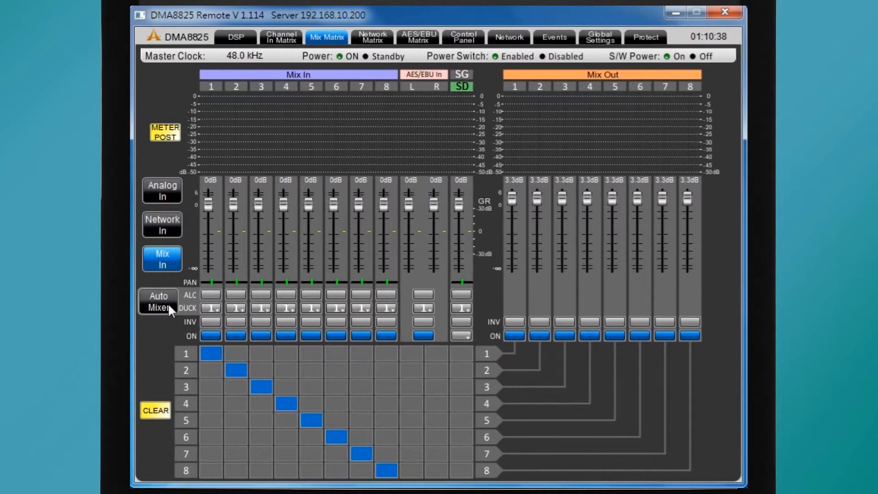
# - Enable ALC with the Auto Mixer for Mix In channels 1 to 5 and lower the channel 1 and 2 faders to -1.9 dB
pyautogui.click(216, 295)
pyautogui.click(237, 293)
pyautogui.click(259, 294)
pyautogui.click(285, 293)
pyautogui.click(310, 296)
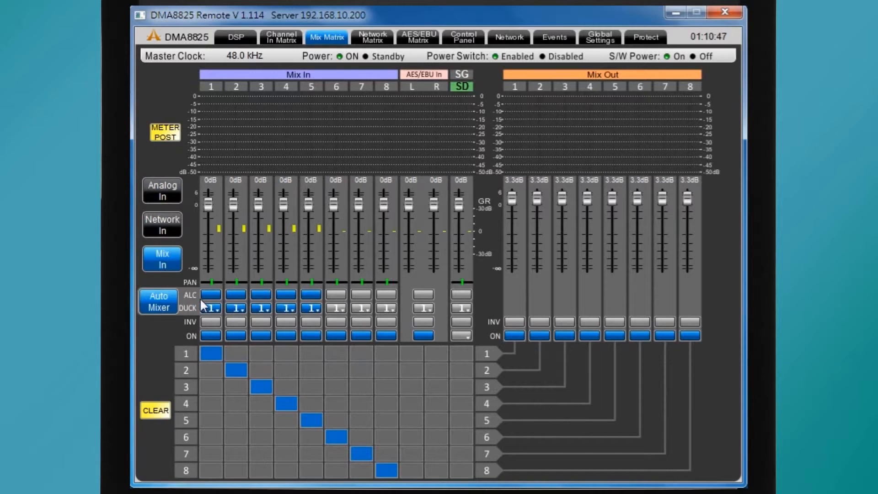
pyautogui.click(168, 298)
pyautogui.moveTo(207, 205); pyautogui.dragTo(235, 208)
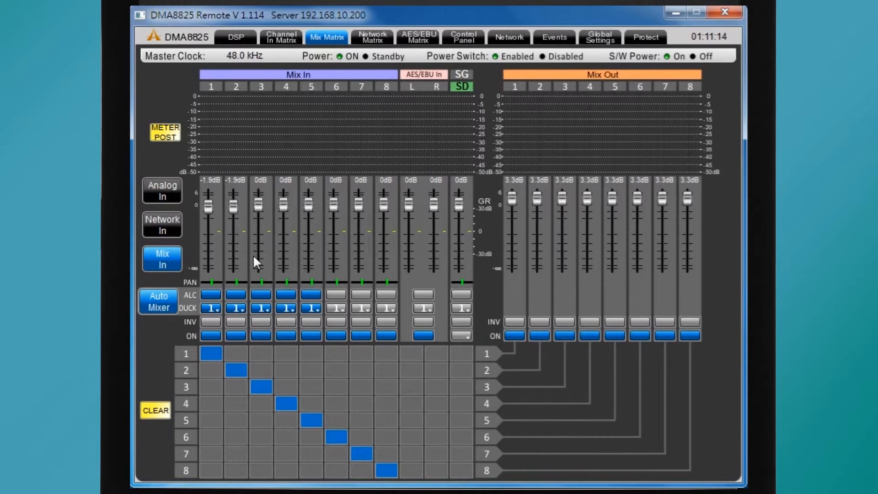
# - View the Mix Matrix's Analog In sources and the AES/EBU Matrix, and open the Control Panel page
pyautogui.click(177, 196)
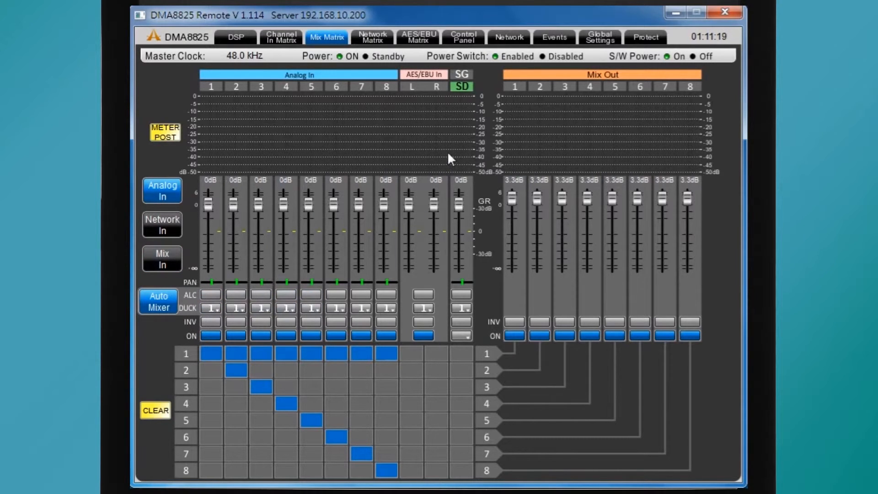
pyautogui.click(415, 41)
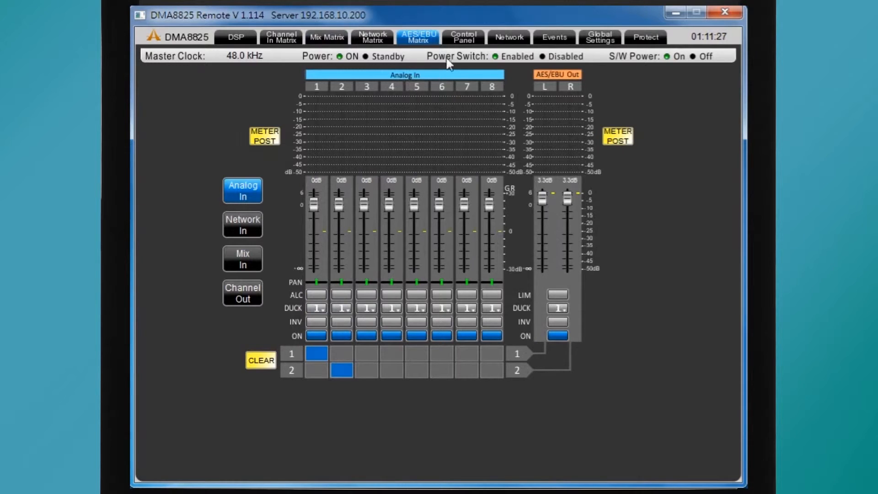
pyautogui.click(462, 43)
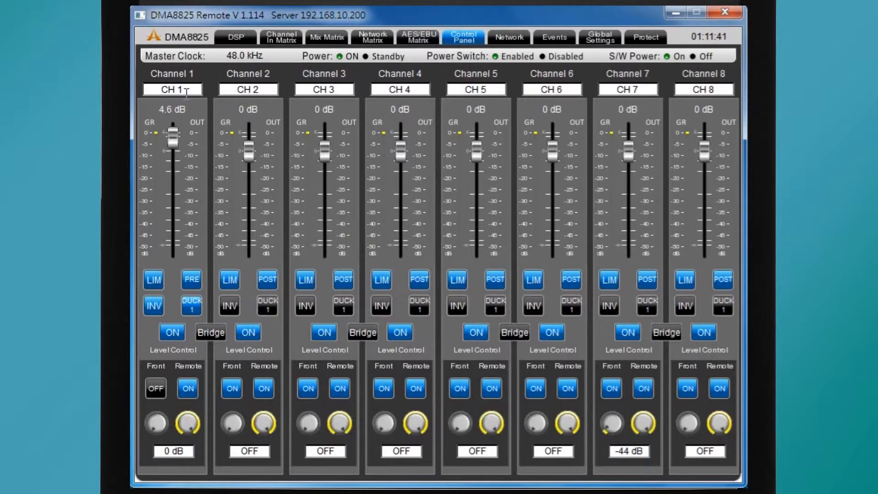
# - Set the channel 1 output fader to 3.8 dB and switch its limiter off and back on
pyautogui.moveTo(171, 138)
pyautogui.mouseDown()
pyautogui.moveTo(177, 201)
pyautogui.moveTo(183, 138)
pyautogui.mouseUp()
pyautogui.click(153, 279)
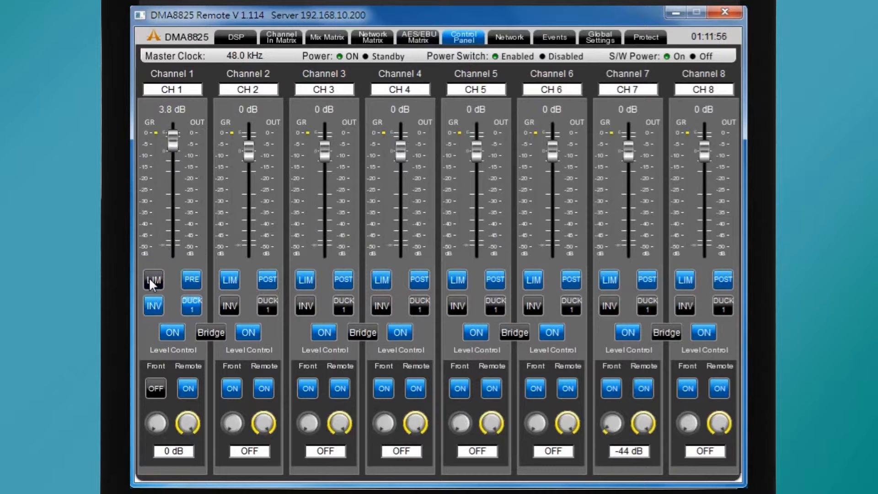
pyautogui.click(153, 279)
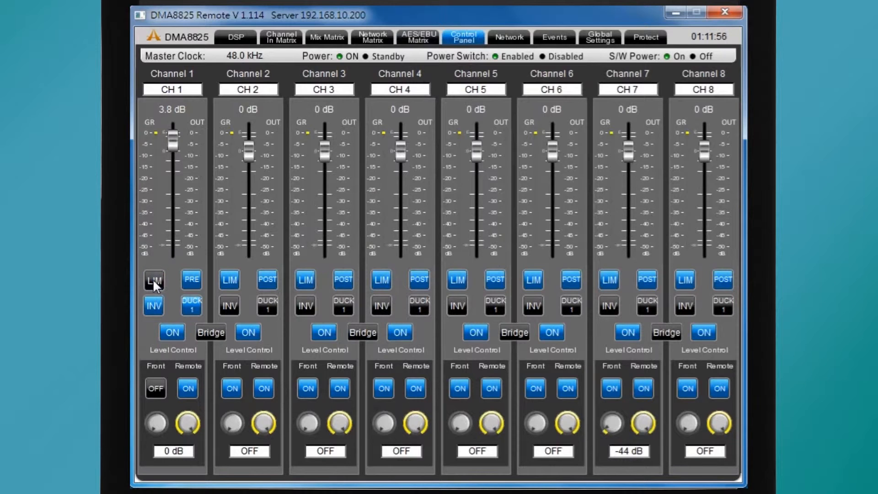
# - Set channel 1 to POST metering and ducker 2, and turn on its front level control
pyautogui.click(193, 278)
pyautogui.click(189, 313)
pyautogui.click(191, 314)
pyautogui.click(157, 389)
pyautogui.click(156, 389)
pyautogui.click(155, 388)
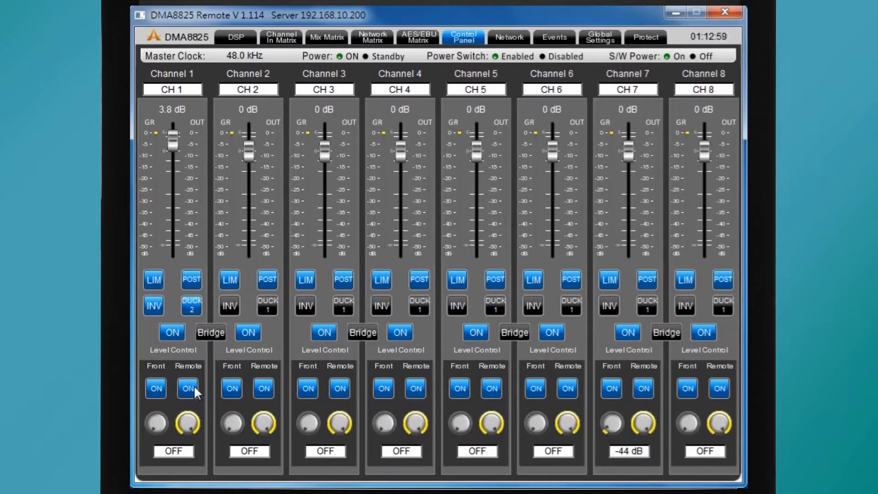
# - View the security settings on the Network page and open the Events schedule
pyautogui.click(517, 41)
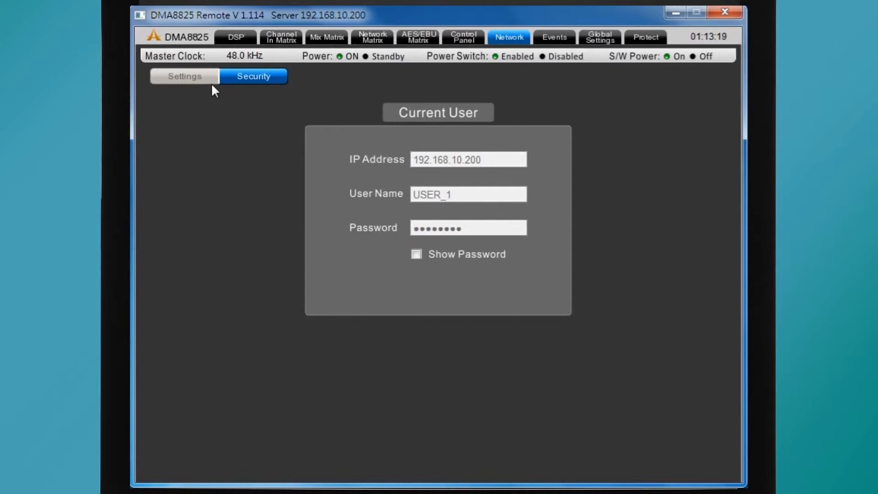
pyautogui.click(558, 44)
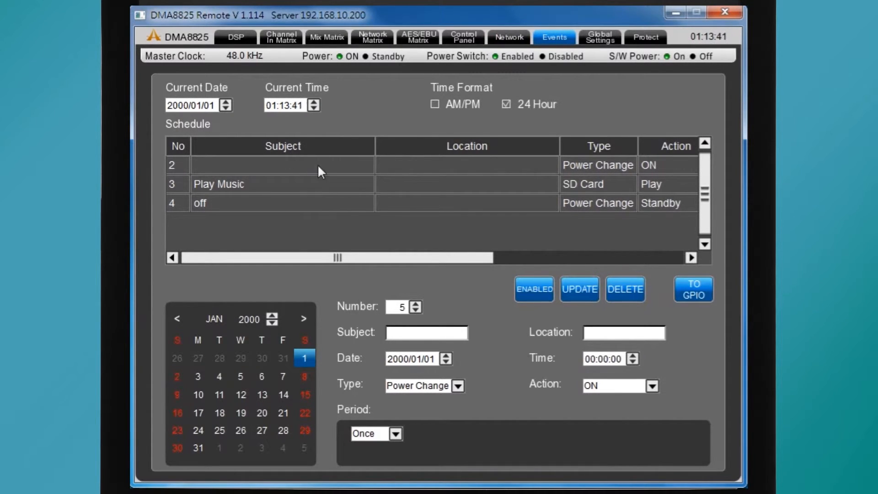
# - Give the new schedule event the number 1 and the subject "power off"
pyautogui.click(416, 304)
pyautogui.click(415, 310)
pyautogui.click(409, 335)
pyautogui.write('power off')
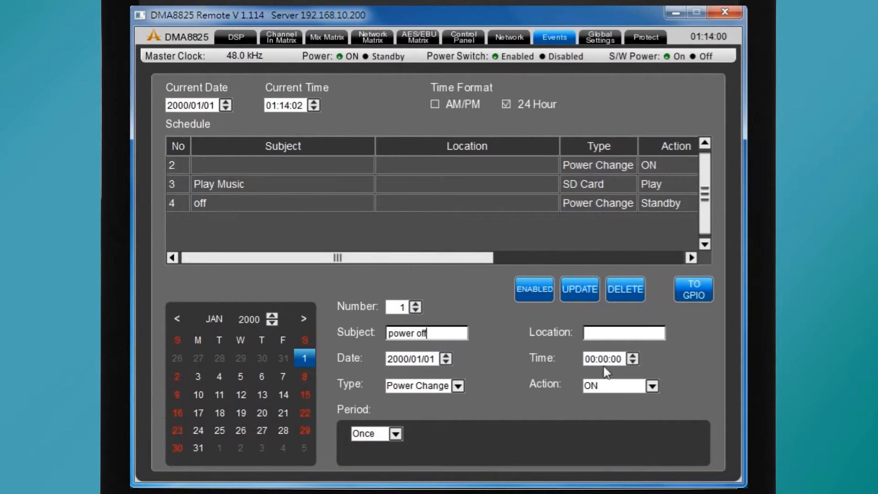
# - Set the event's type to Power Change, action to Standby and period to Daily, and save it to the schedule
pyautogui.click(458, 388)
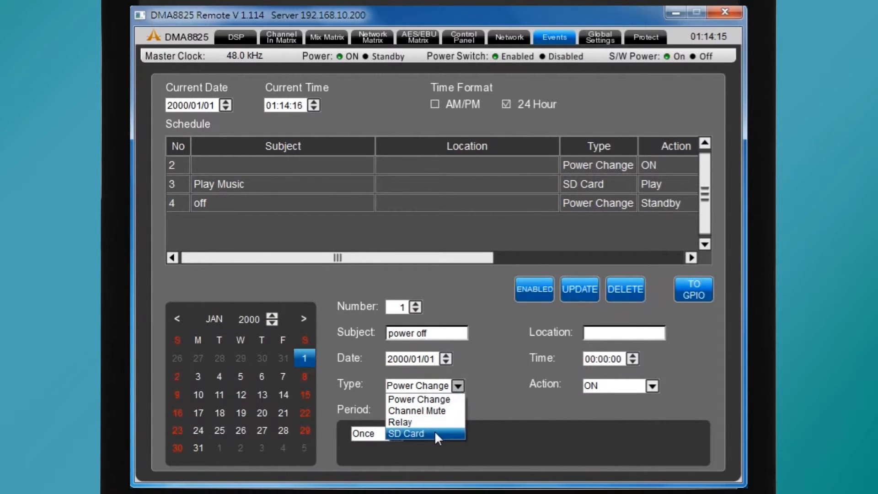
pyautogui.click(442, 399)
pyautogui.click(623, 391)
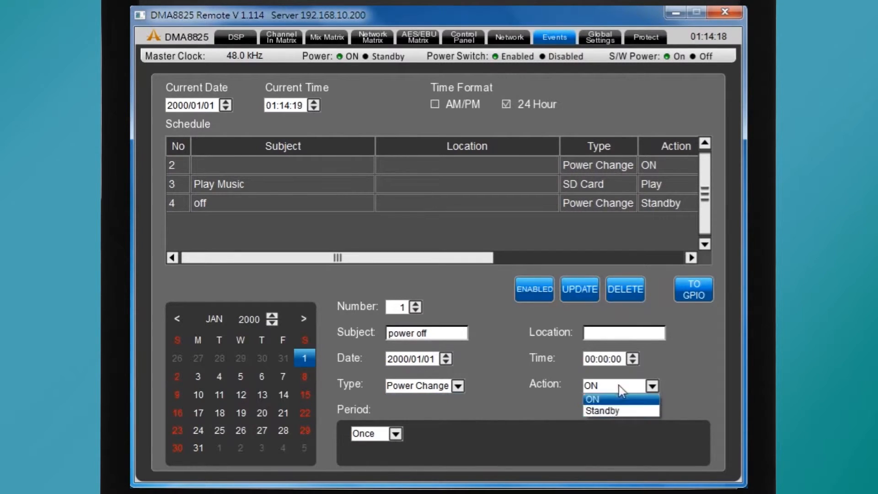
pyautogui.click(617, 410)
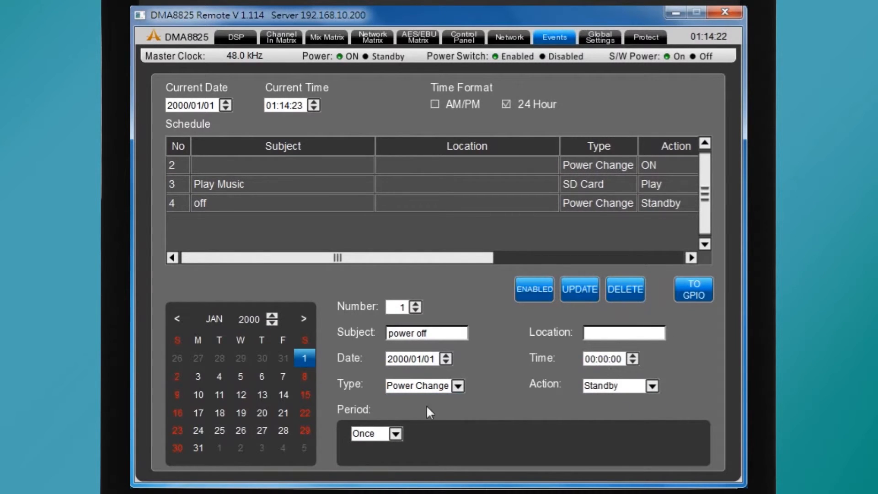
pyautogui.click(396, 433)
pyautogui.click(386, 458)
pyautogui.click(589, 283)
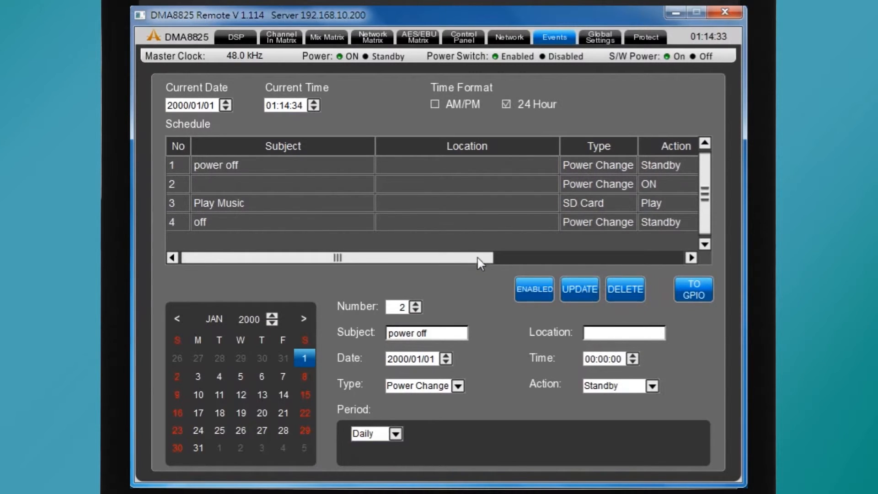
# - In the Global Settings for analog inputs, try a 50 dB trim on mic/line input 1 and return it to 0 dB
pyautogui.click(594, 41)
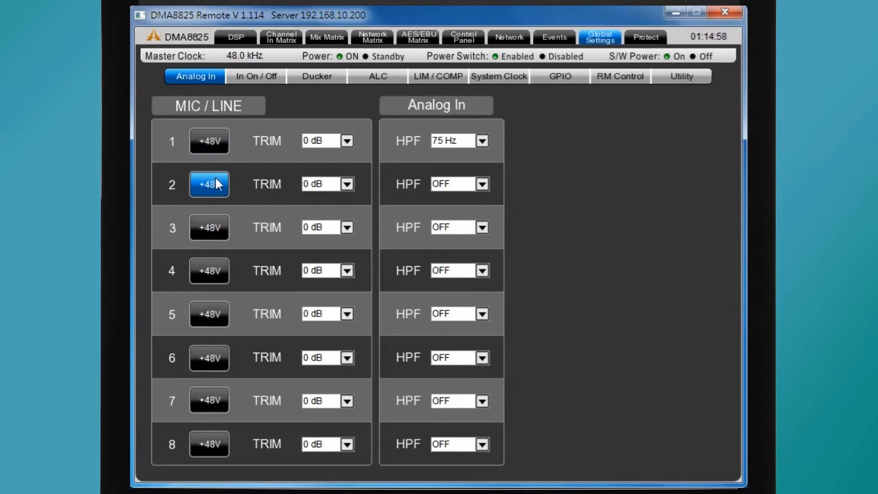
pyautogui.click(348, 139)
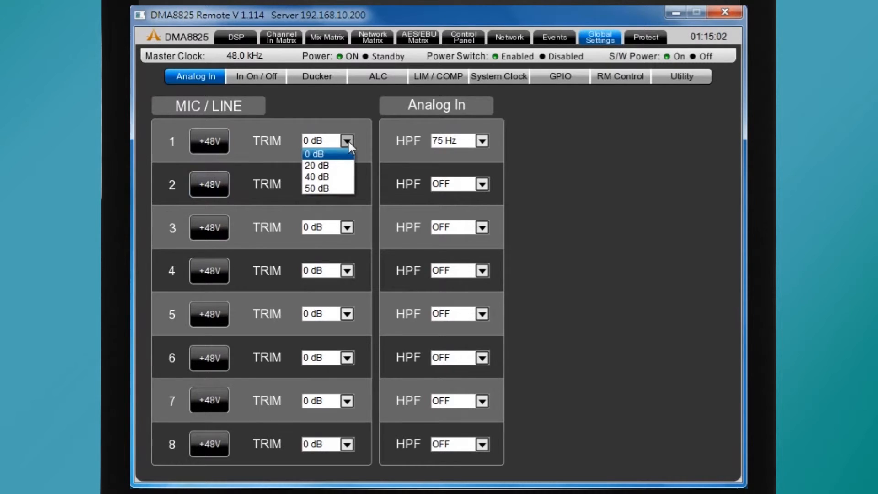
pyautogui.click(333, 187)
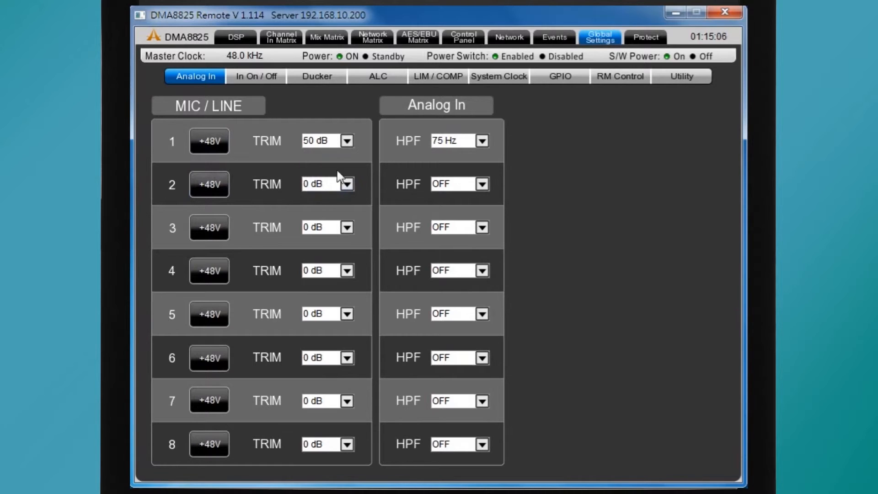
pyautogui.click(346, 143)
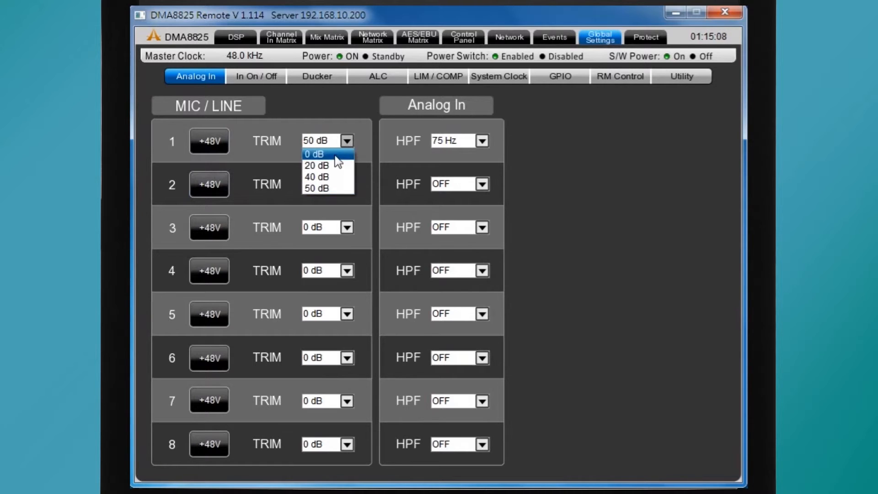
pyautogui.click(335, 157)
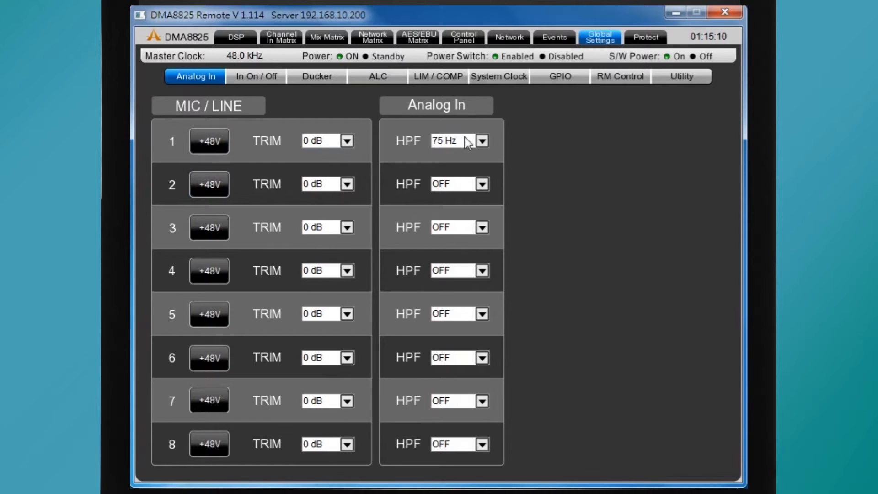
# - Set the high-pass filters of analog inputs 1 and 2 to 71 Hz
pyautogui.click(482, 141)
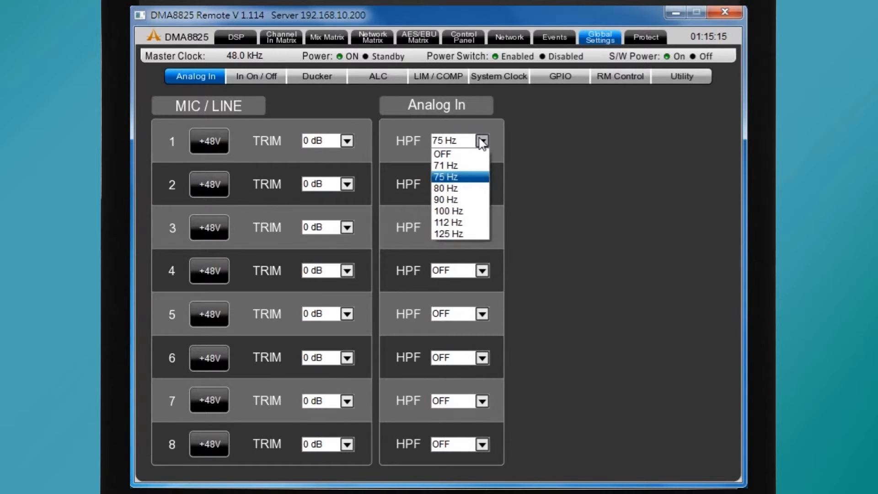
pyautogui.click(466, 165)
pyautogui.click(481, 185)
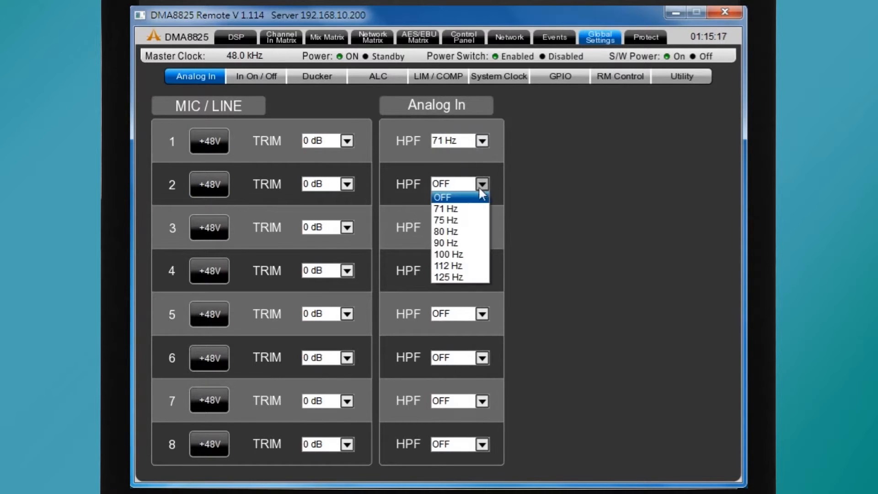
pyautogui.click(466, 209)
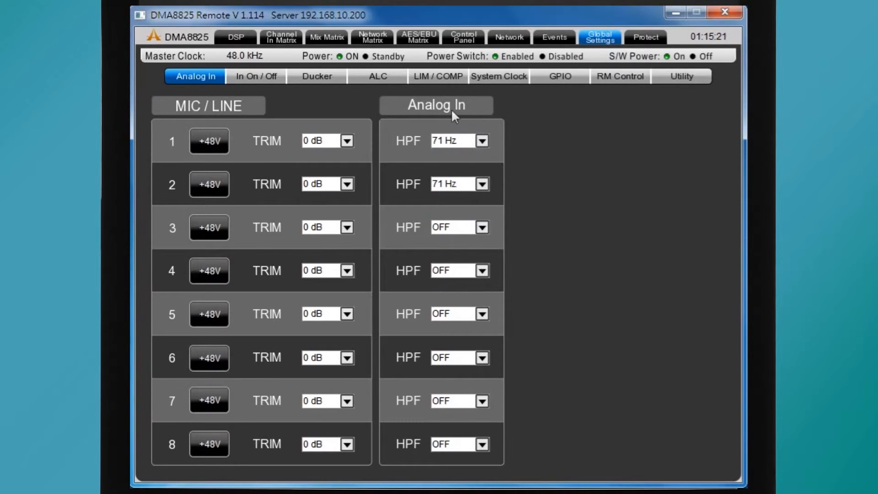
# - In the global input on/off settings, switch Analog In and Network In 1 and 2 off and back on, and toggle SG and AES/EBU L
pyautogui.click(266, 77)
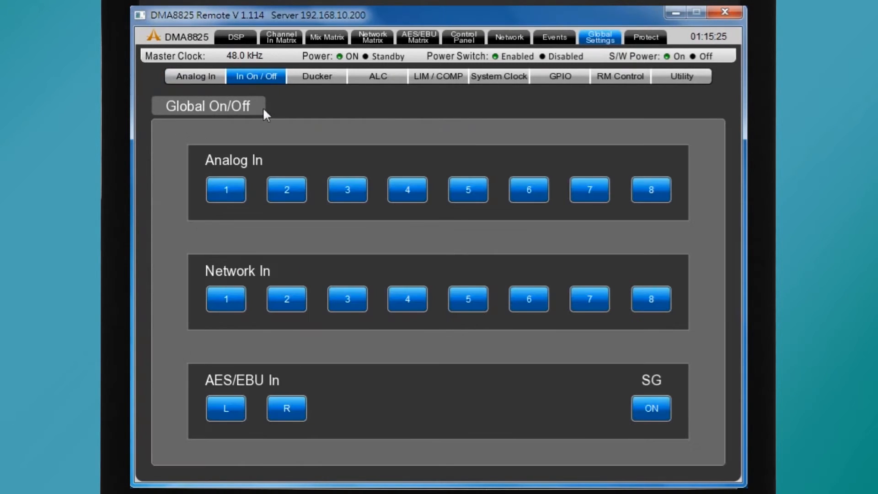
pyautogui.click(226, 185)
pyautogui.click(281, 187)
pyautogui.click(231, 188)
pyautogui.click(275, 188)
pyautogui.click(224, 291)
pyautogui.click(278, 297)
pyautogui.click(243, 297)
pyautogui.click(275, 303)
pyautogui.click(647, 418)
pyautogui.click(227, 416)
# - Assign Analog 1, Analog 2 and Analog 3 as sources 1 to 3 of Ducker 1 and set its threshold to -36 dB
pyautogui.click(325, 74)
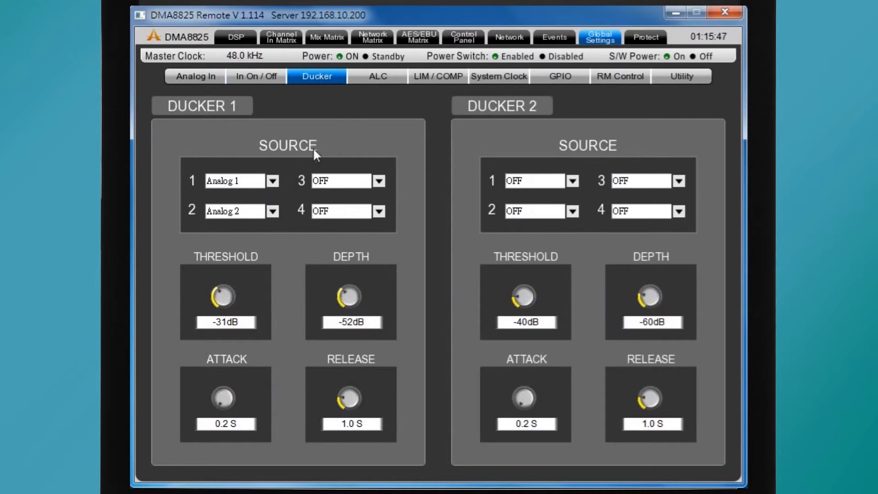
pyautogui.click(273, 181)
pyautogui.click(239, 210)
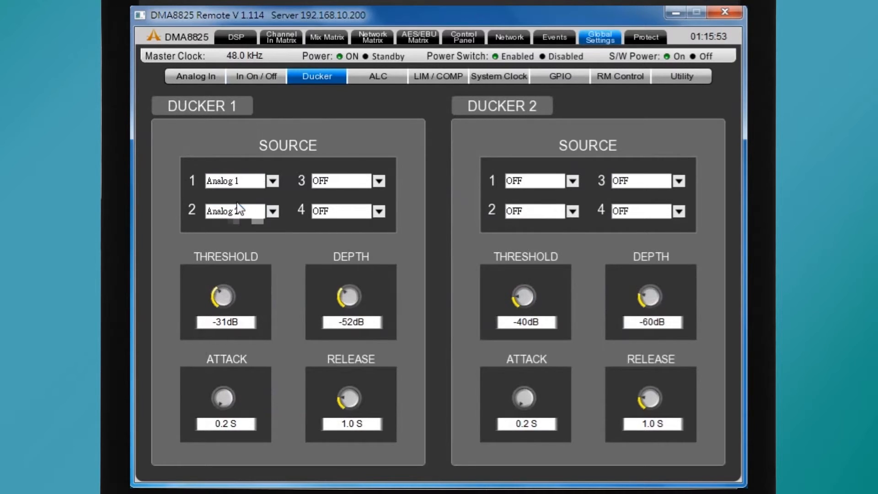
pyautogui.click(272, 211)
pyautogui.click(237, 237)
pyautogui.click(379, 181)
pyautogui.click(351, 217)
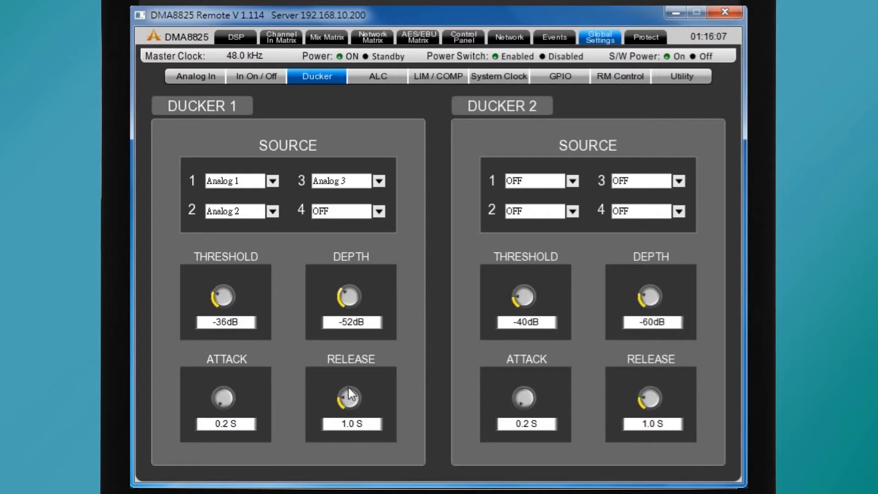
pyautogui.scroll(8, 228, 393)
# - Review the global ALC settings for the analog, mix, network, AES/EBU and SG inputs
pyautogui.click(384, 77)
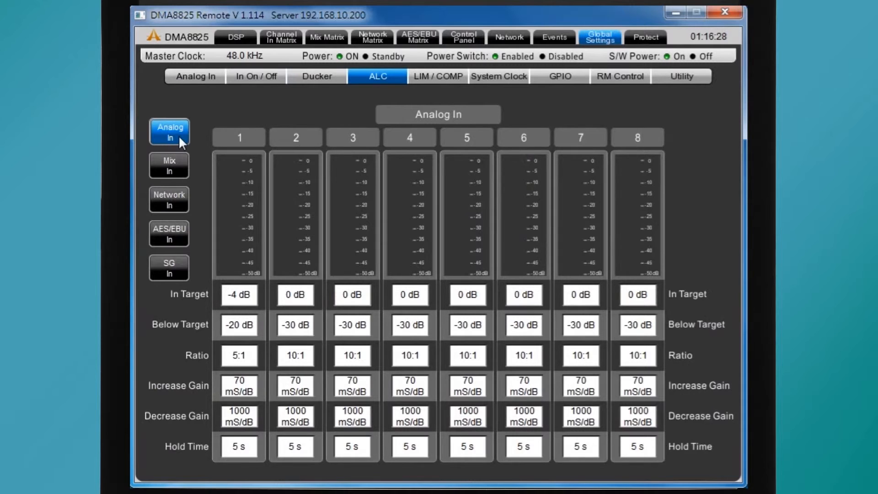
pyautogui.click(175, 161)
pyautogui.click(172, 200)
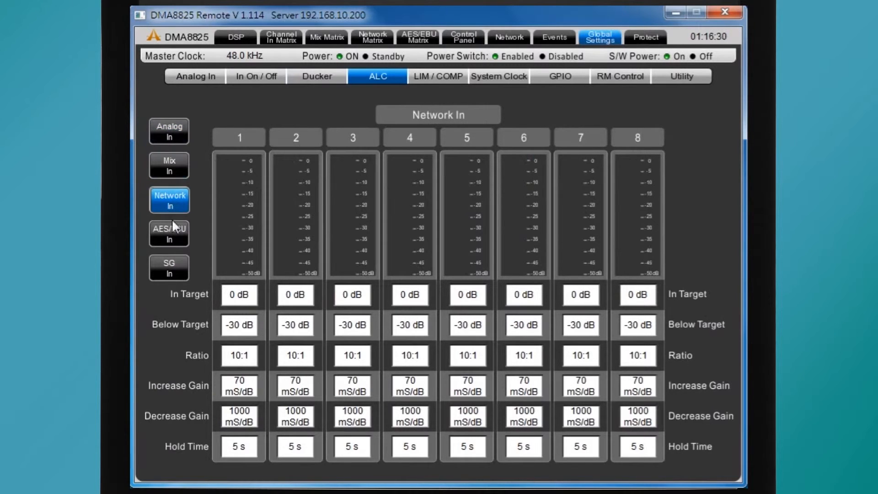
pyautogui.click(172, 233)
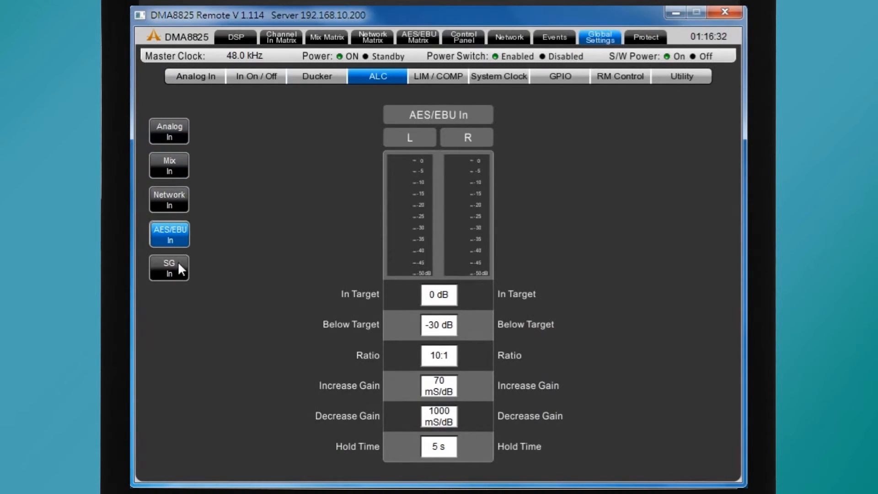
pyautogui.click(181, 269)
# - In the ALC settings for analog input 1, set the ratio to 7:1 and the increase gain to 60 mS/dB
pyautogui.click(181, 133)
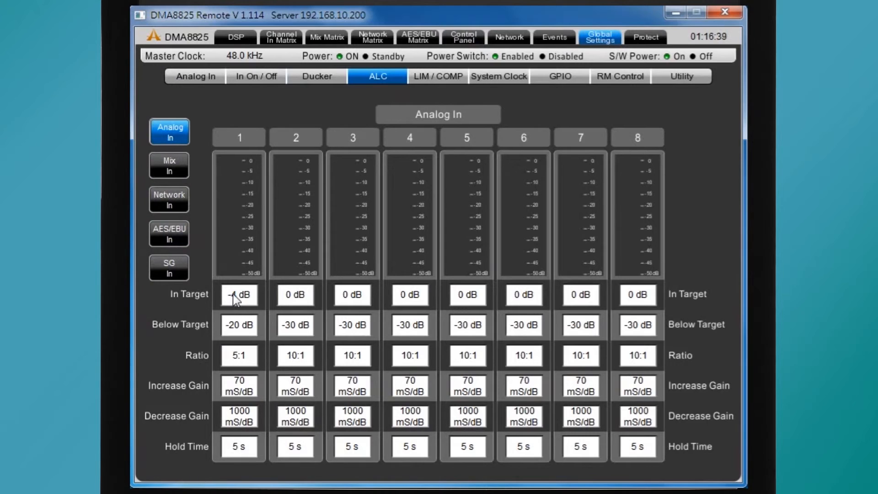
pyautogui.click(238, 356)
pyautogui.write('7:1')
pyautogui.click(236, 390)
pyautogui.write('60')
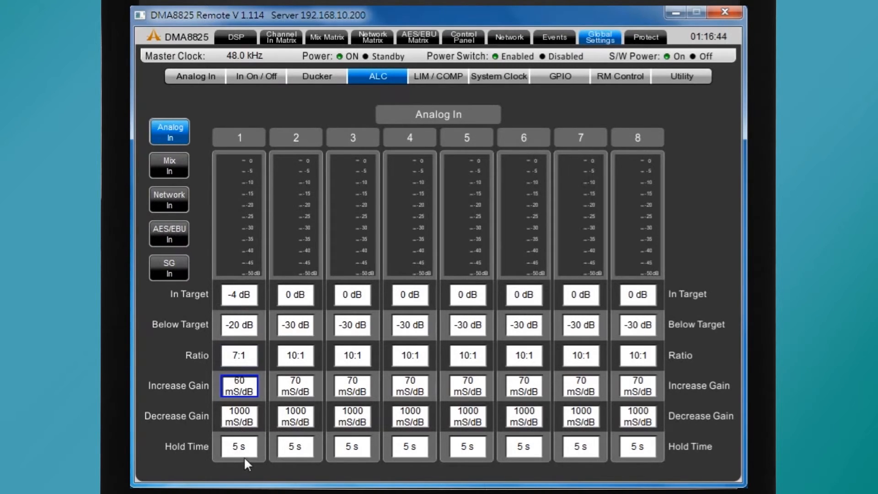
# - View the channel output limiter/compressor settings, and apply the internal 44.1 kHz source as the system clock
pyautogui.click(435, 77)
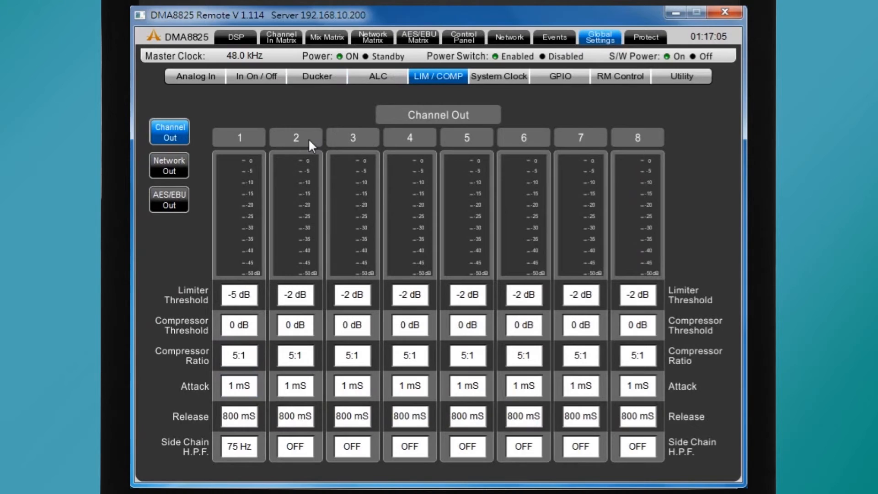
pyautogui.click(496, 81)
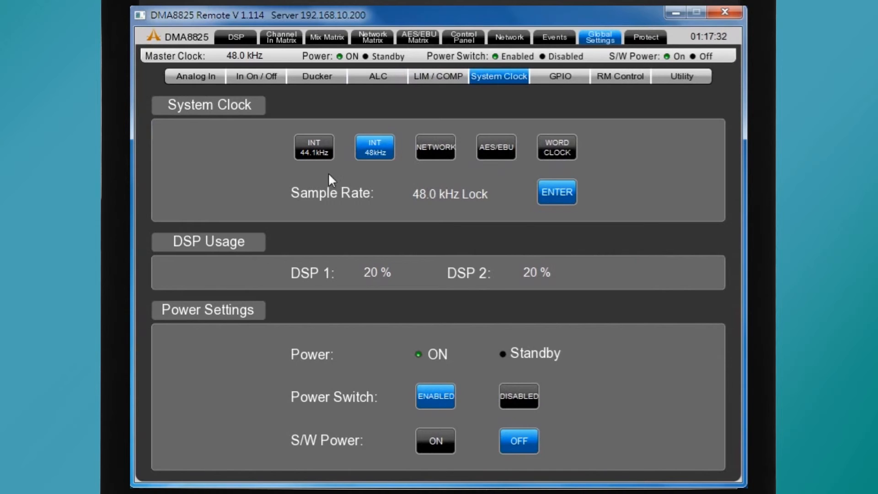
pyautogui.click(319, 145)
pyautogui.click(558, 191)
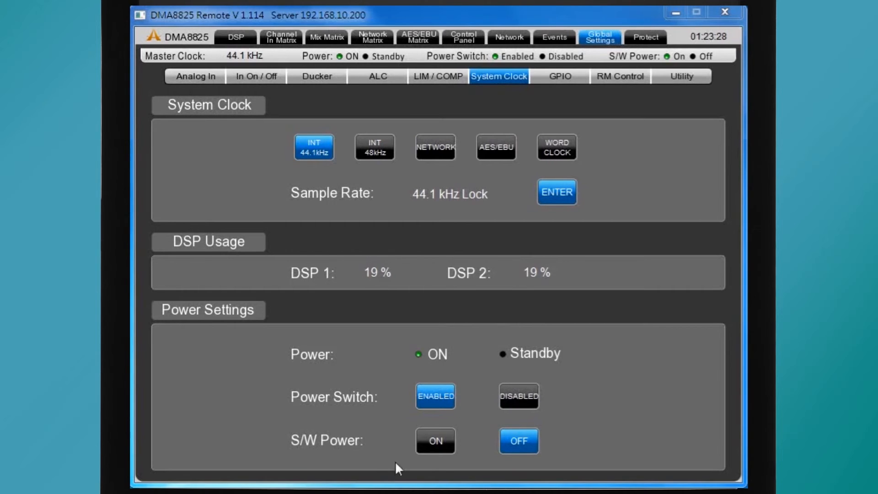
# - Turn the S/W power on, disable the power switch, cycle the S/W power off and on, and re-enable the power switch
pyautogui.click(443, 439)
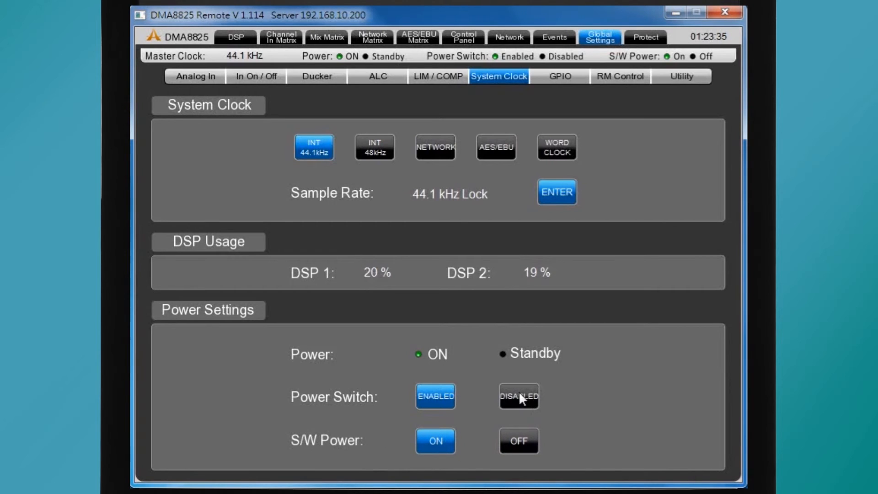
pyautogui.click(517, 403)
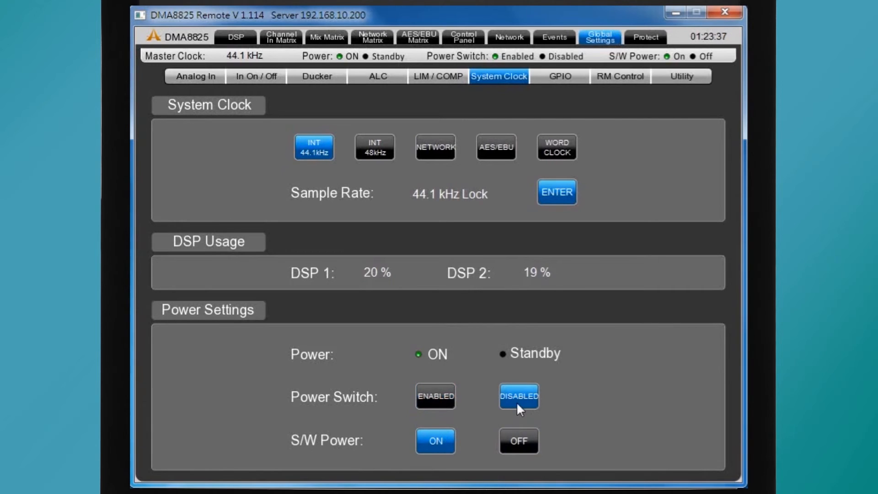
pyautogui.click(519, 441)
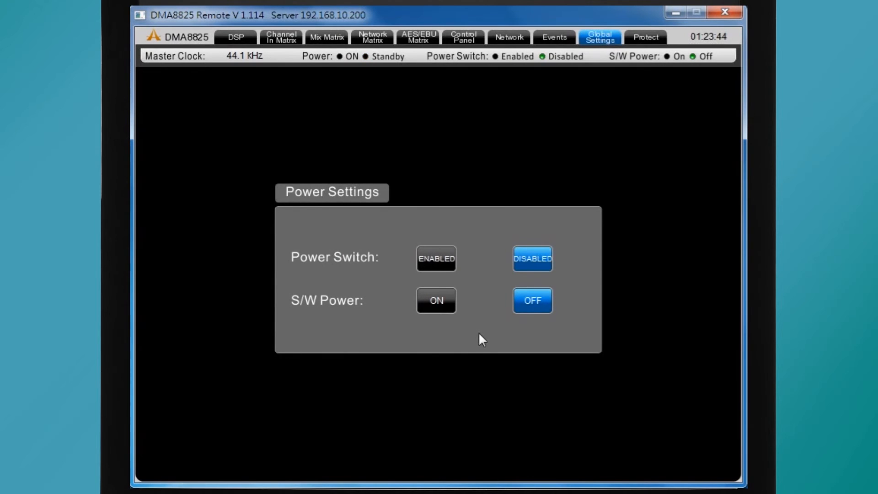
pyautogui.click(440, 300)
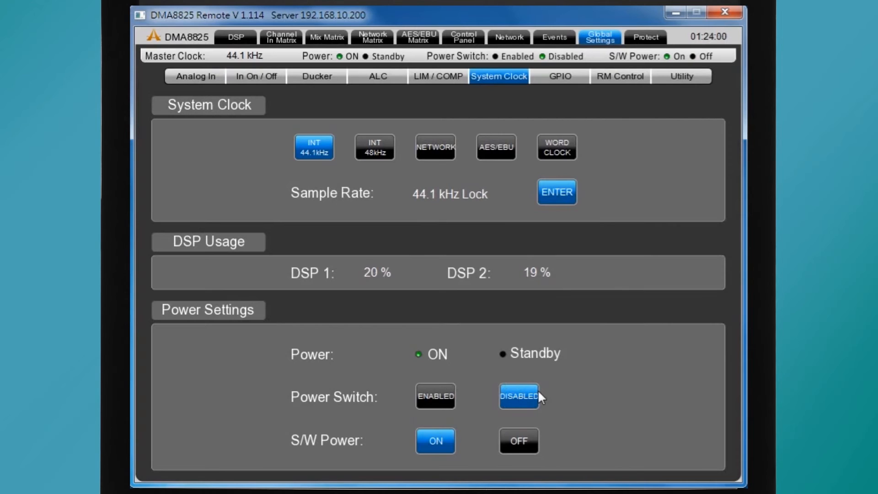
pyautogui.click(446, 390)
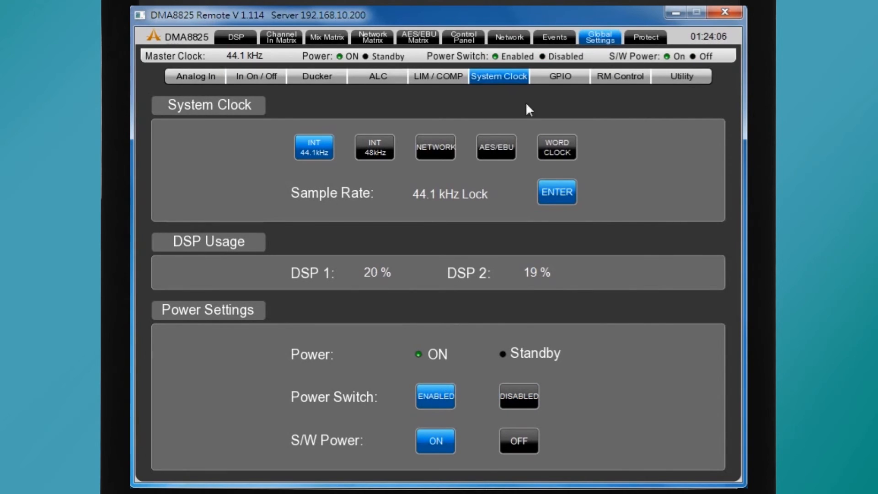
# - Configure GPIO relay port 1 with the Level function, Analog In source and Close output type, and try stepping the scene number of preset port 1
pyautogui.click(577, 78)
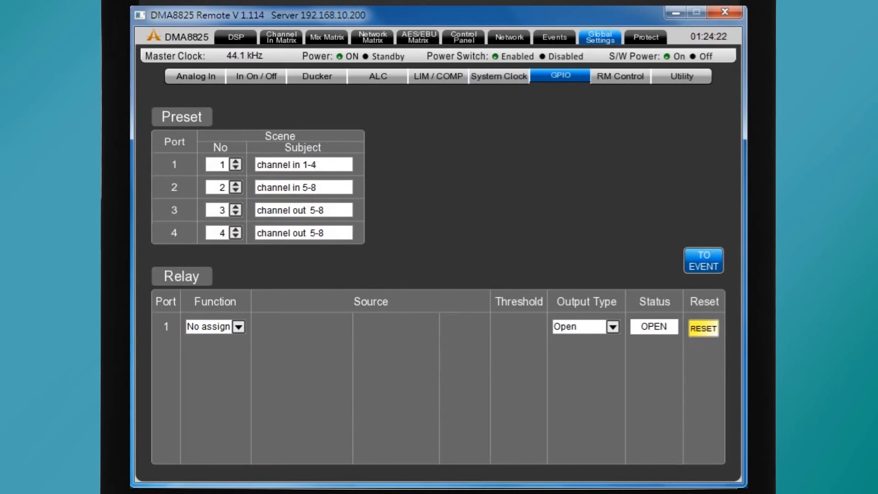
pyautogui.click(236, 327)
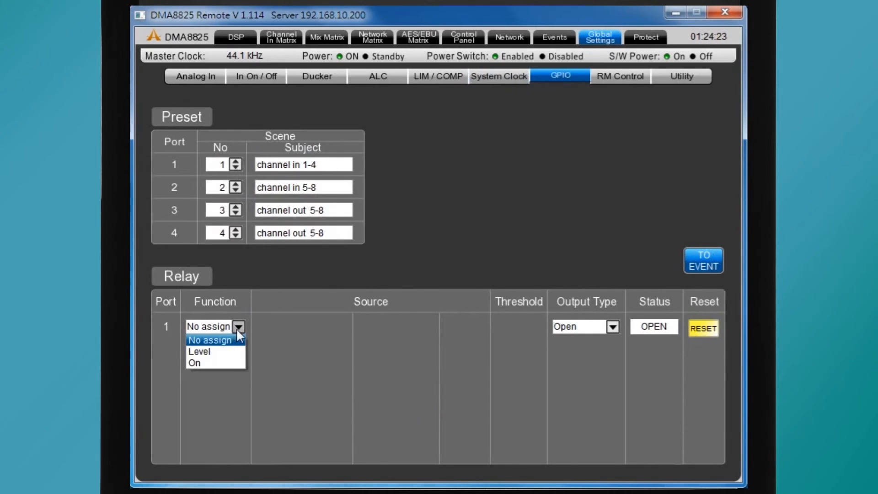
pyautogui.click(217, 352)
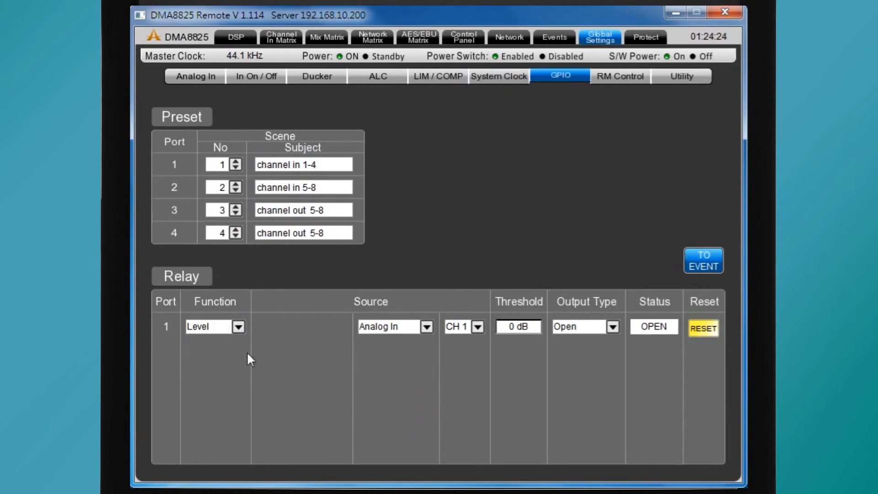
pyautogui.click(377, 334)
pyautogui.click(398, 338)
pyautogui.click(613, 326)
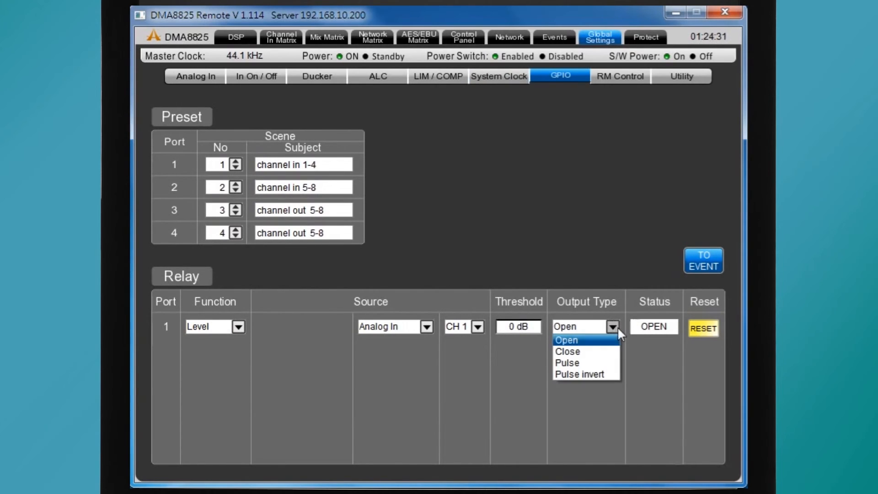
pyautogui.click(596, 353)
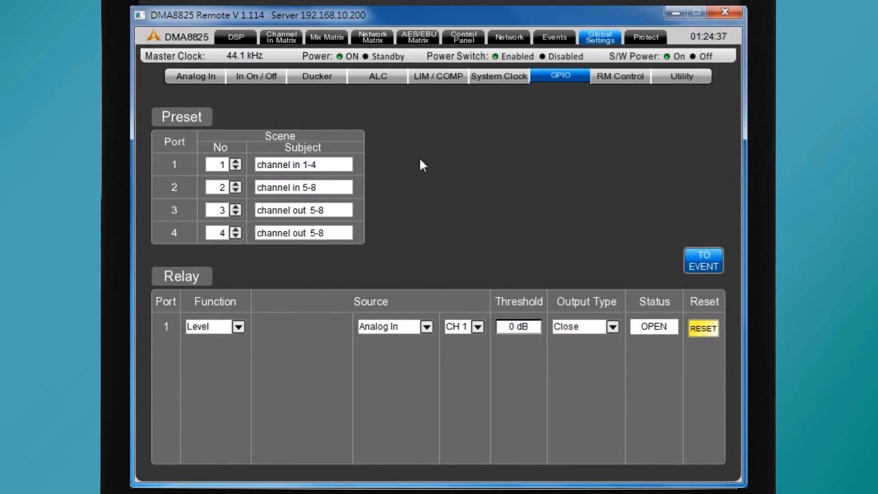
pyautogui.click(236, 167)
pyautogui.click(235, 162)
# - Review the RM Control port settings, the Utility scene and firmware options, and the power amplifier protection meters
pyautogui.click(606, 79)
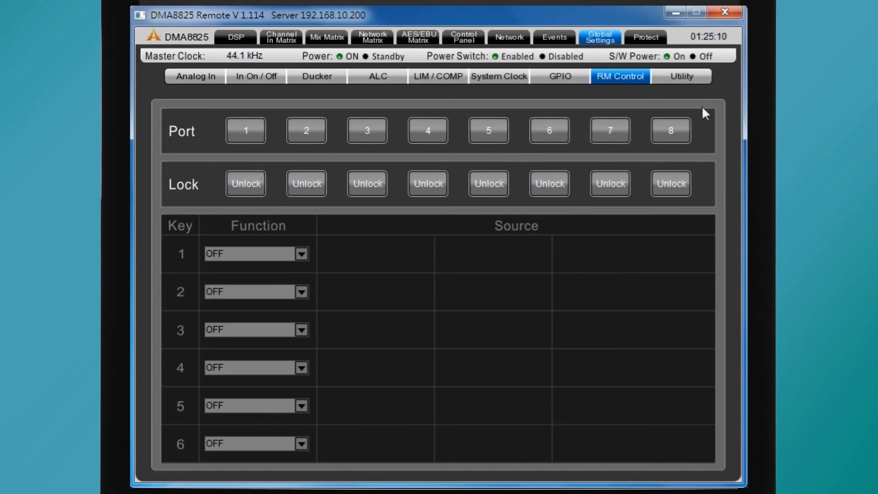
pyautogui.click(693, 78)
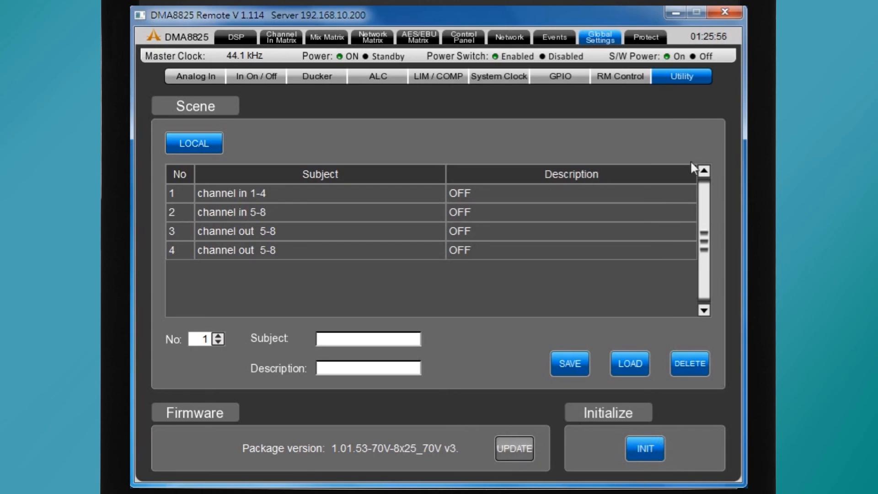
pyautogui.click(650, 35)
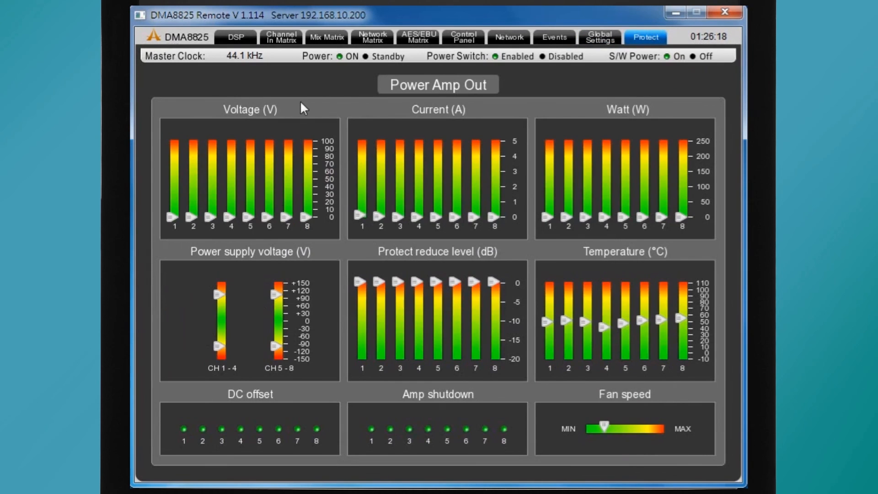